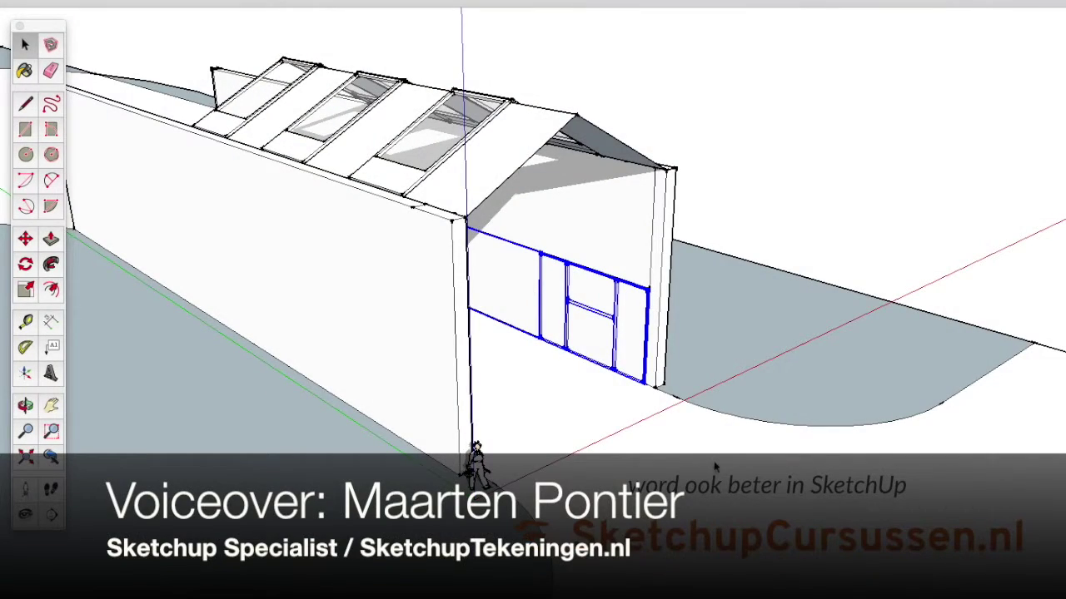
Orbit and zoom from the building overview to a close view of the right wall's door frame.
middle_click_drag(714, 468, 476, 417)
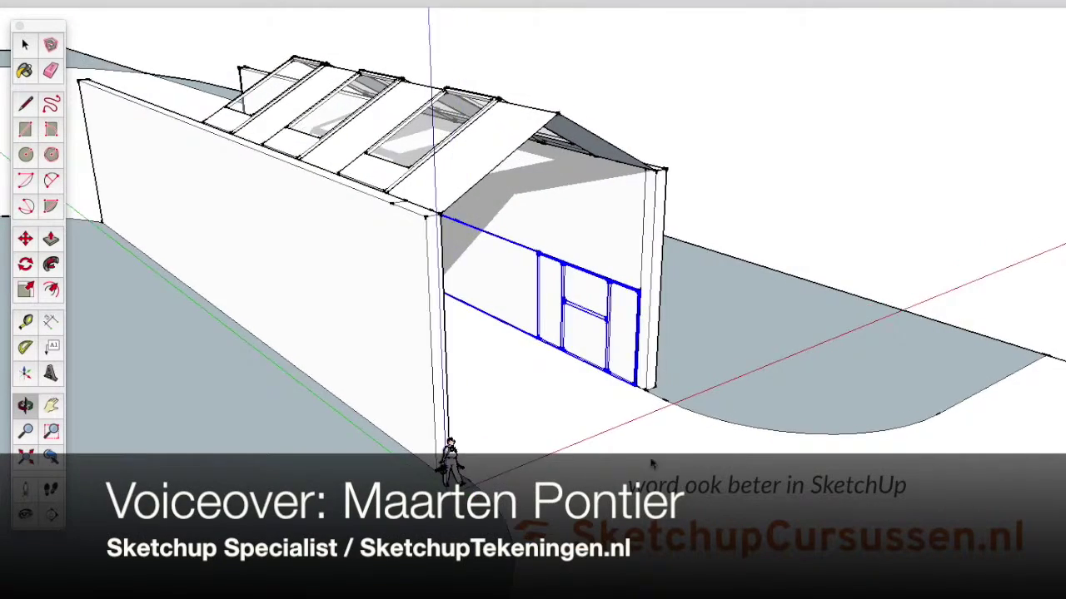
scroll(287, 301, "up", 3)
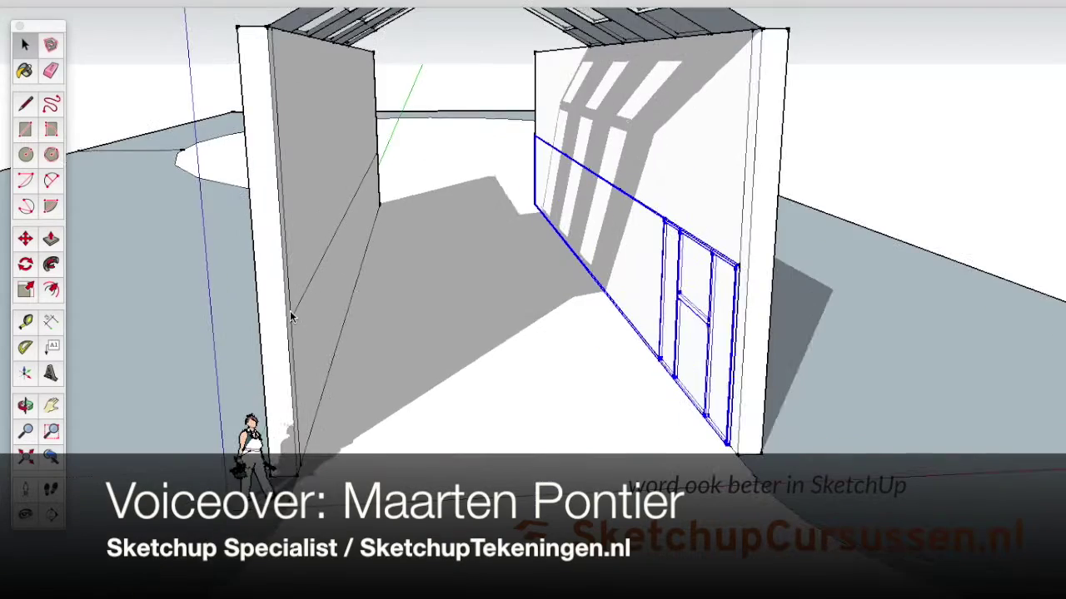
middle_click_drag(289, 311, 497, 266)
scroll(496, 267, "down", 3)
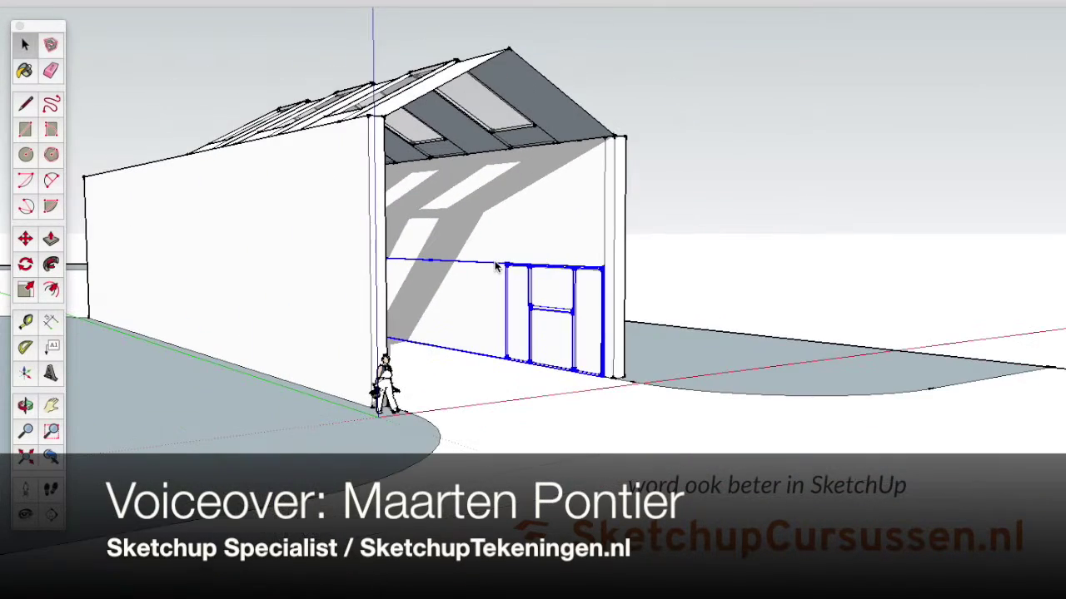
scroll(591, 233, "up", 2)
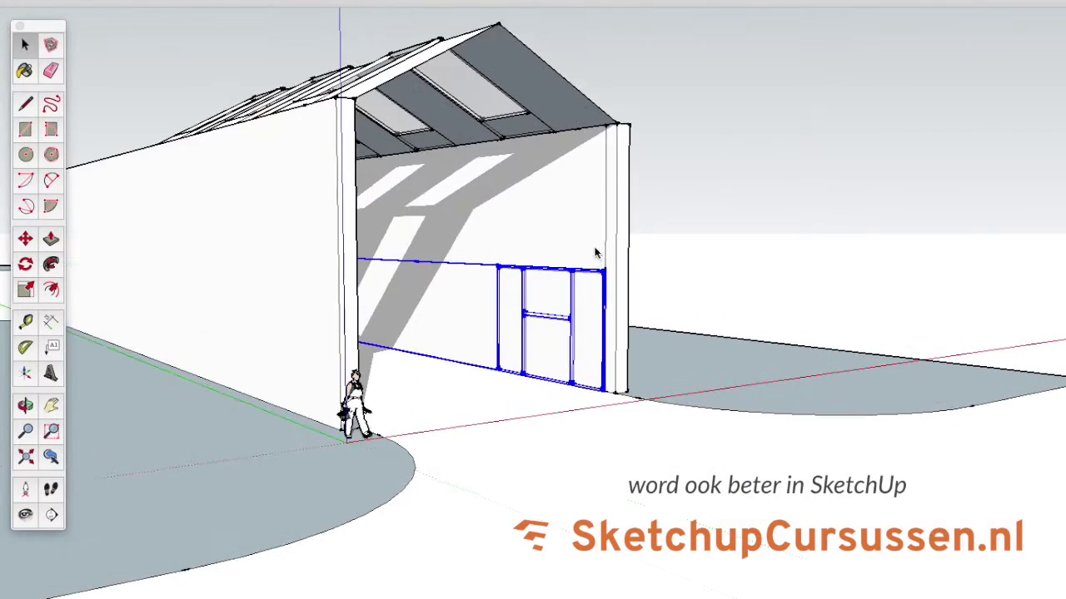
scroll(574, 279, "up", 3)
scroll(543, 307, "up", 2)
middle_click_drag(554, 350, 577, 368)
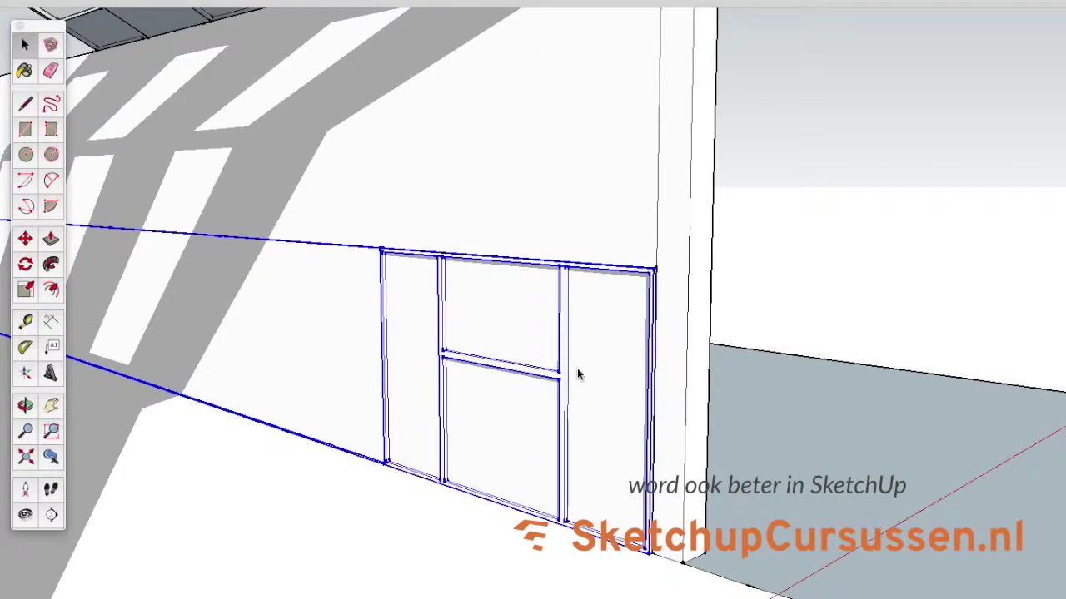
Inside the door frame group, delete the stray wall face left of the frame and the bottom edge.
scroll(577, 369, "up", 2)
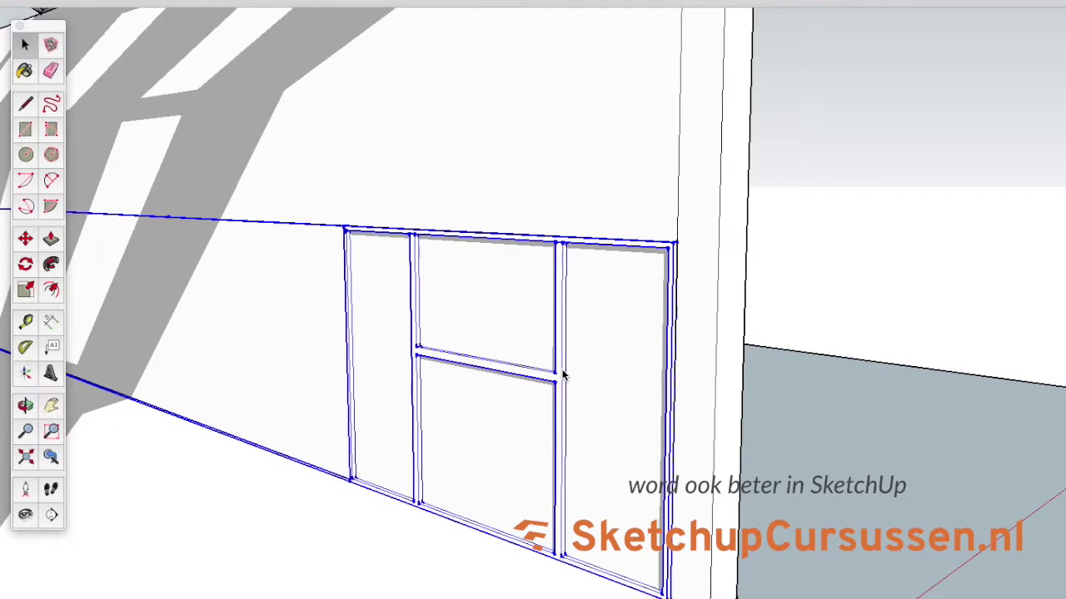
double_click(562, 376)
left_click(563, 376)
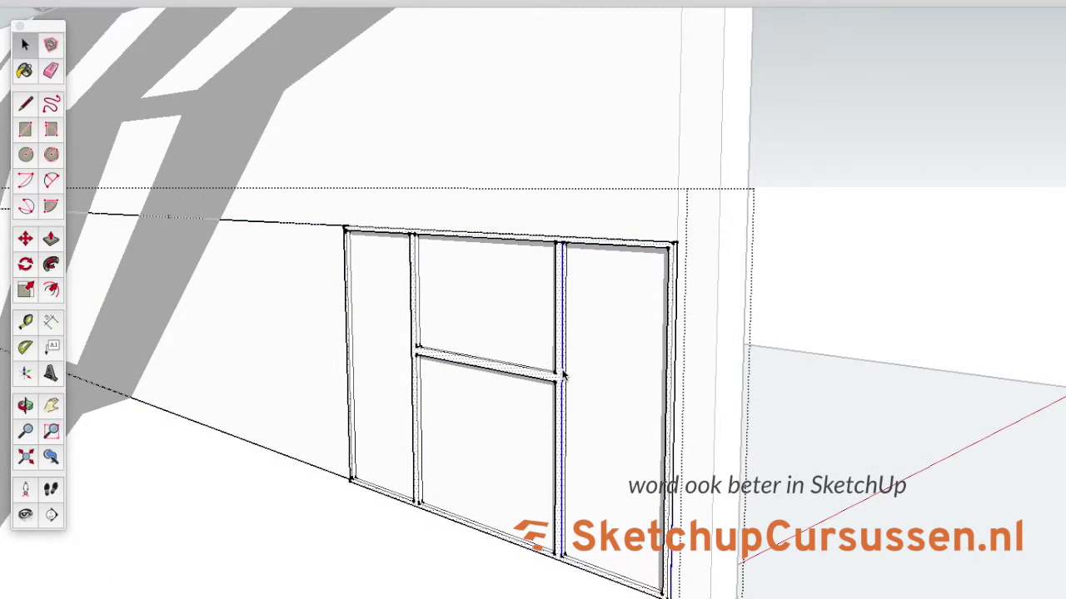
middle_click_drag(371, 233, 308, 274)
left_click(309, 274)
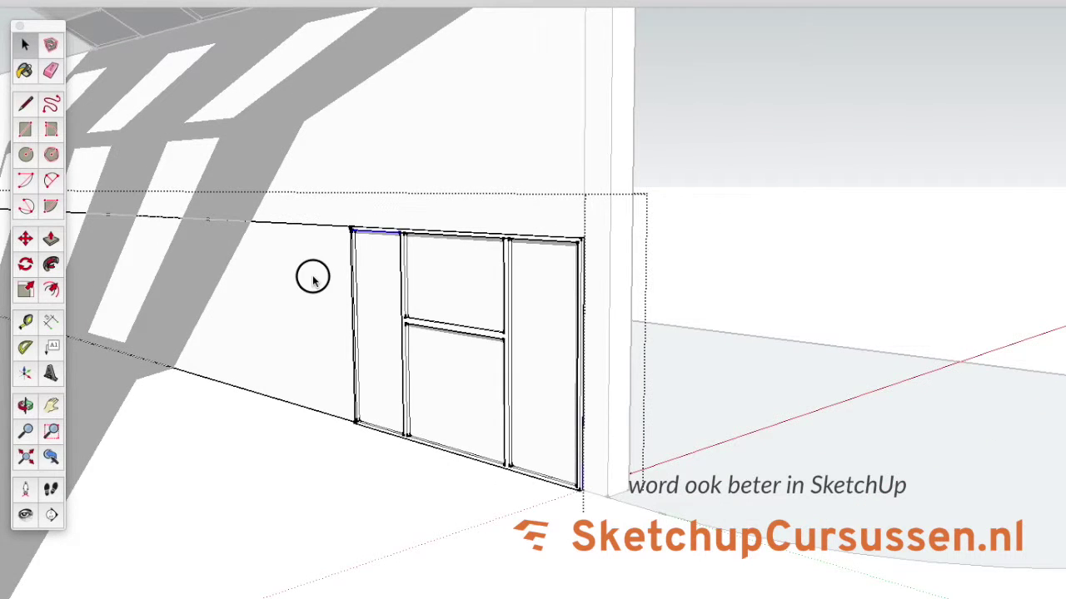
key("Delete")
left_click(330, 384)
key("Delete")
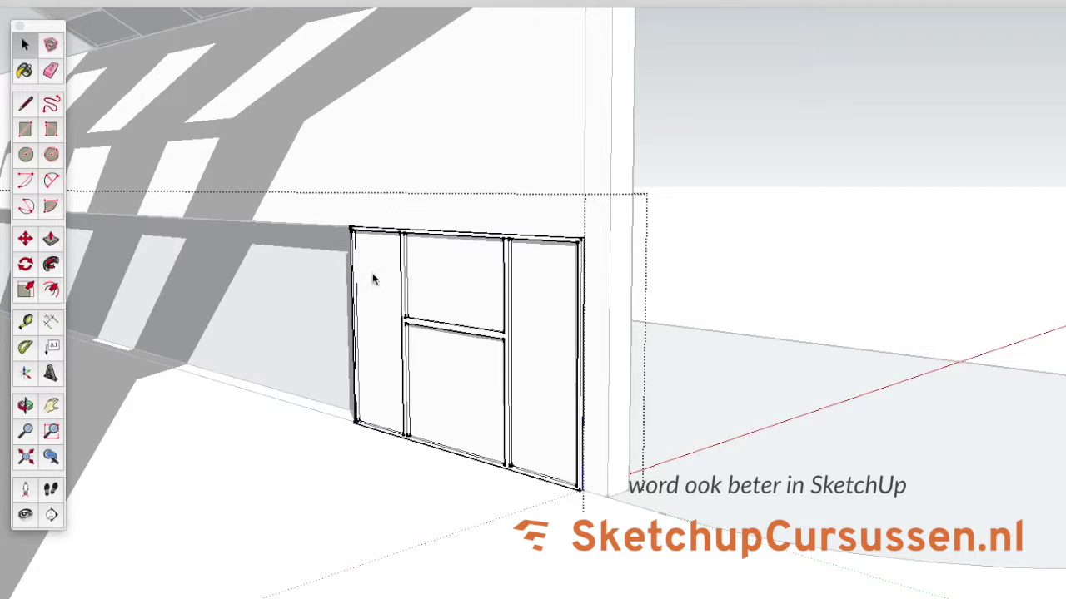
Select the entire door frame and make it a component named Kozijn.
left_click_drag(270, 488, 607, 360)
left_click_drag(617, 569, 310, 194)
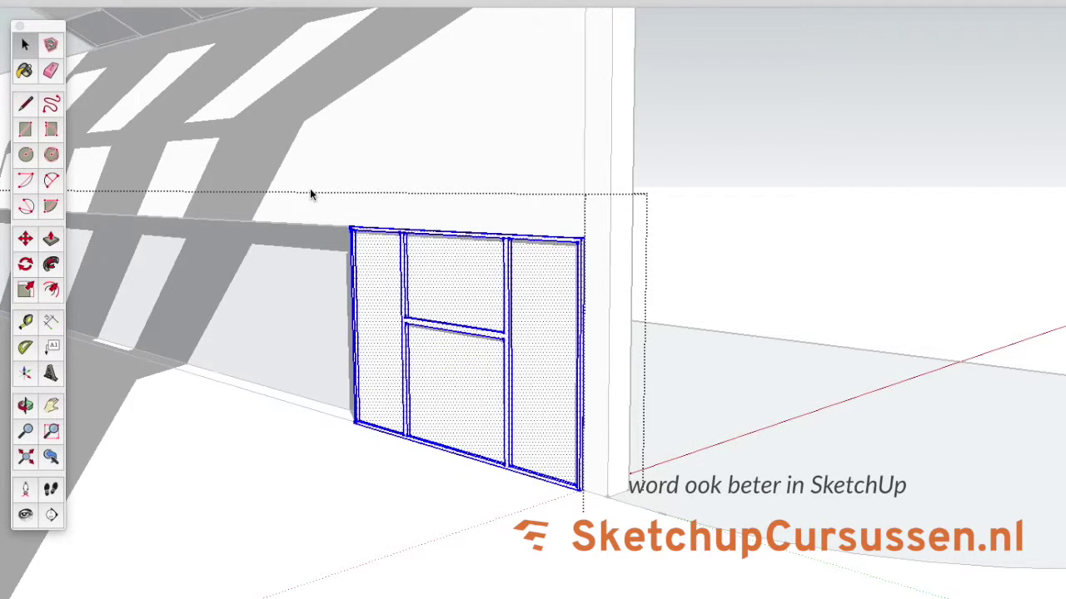
key("g")
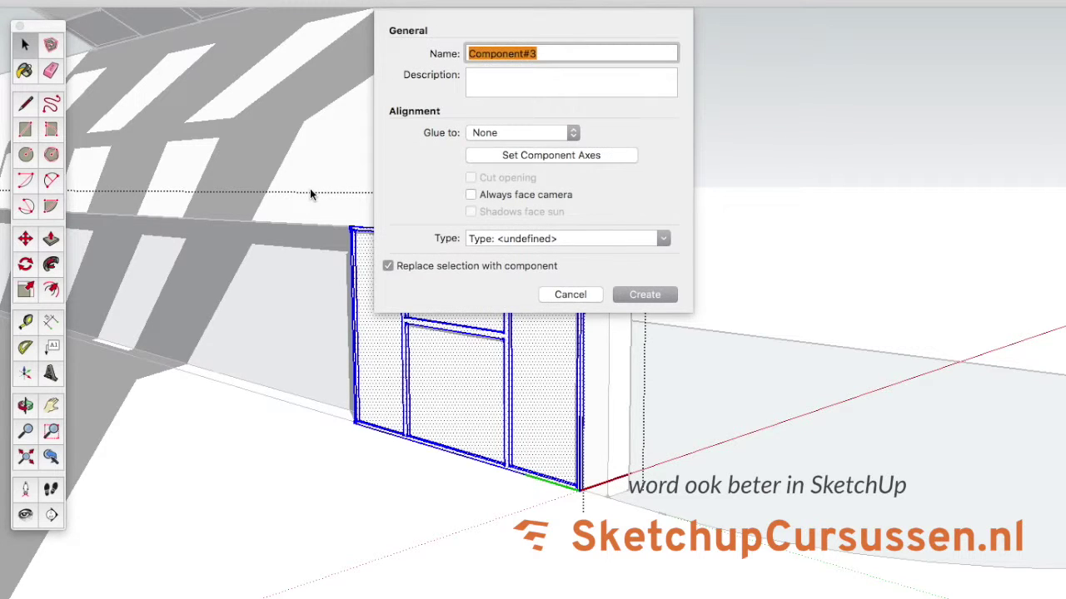
type("Kozijn winkel")
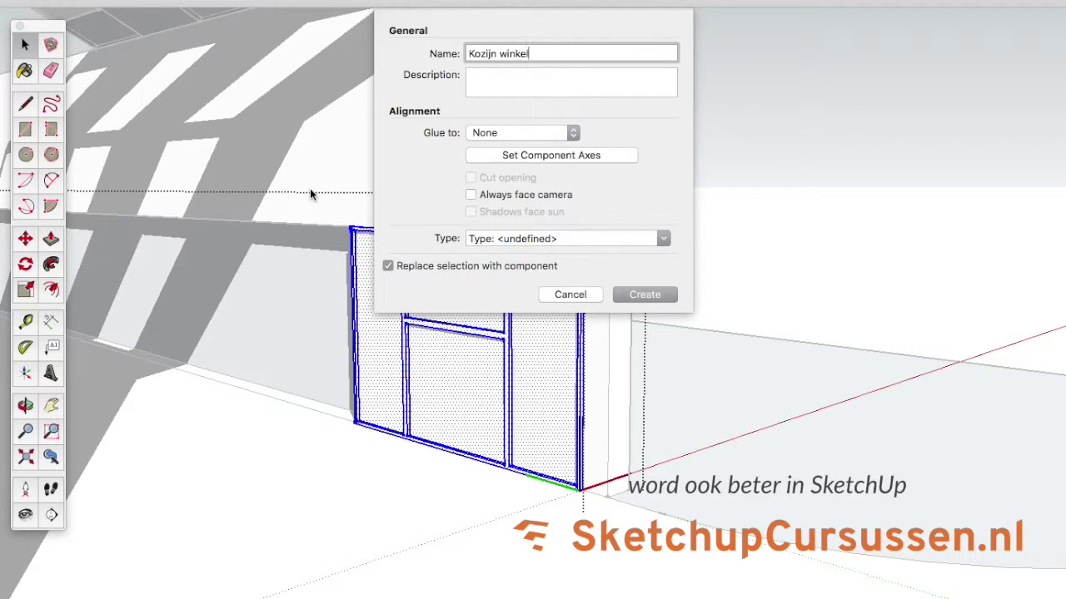
key("Return")
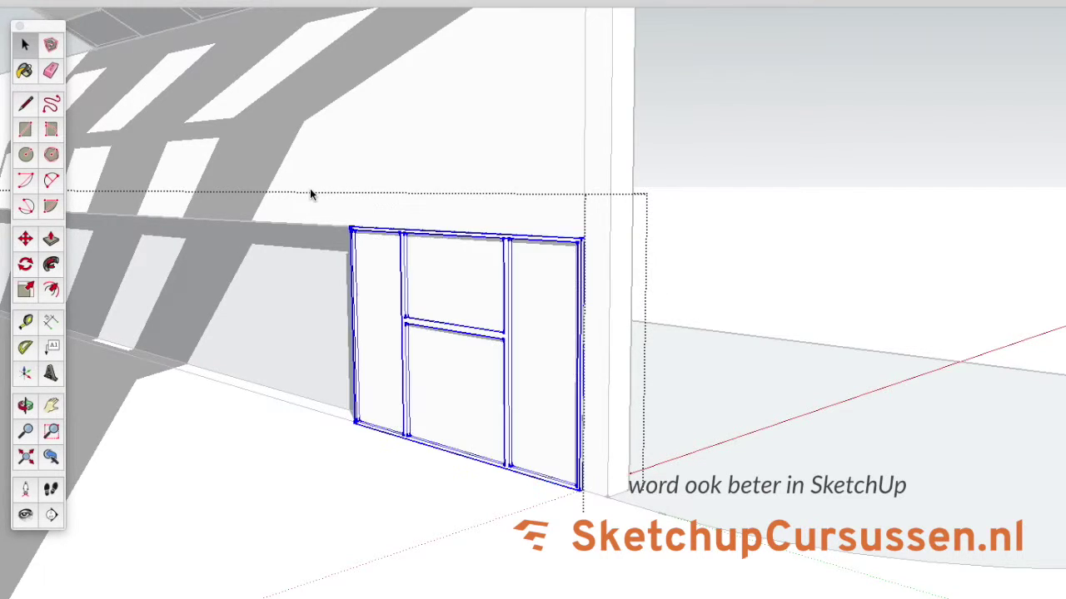
scroll(442, 355, "up", 2)
scroll(442, 361, "up", 2)
double_click(442, 361)
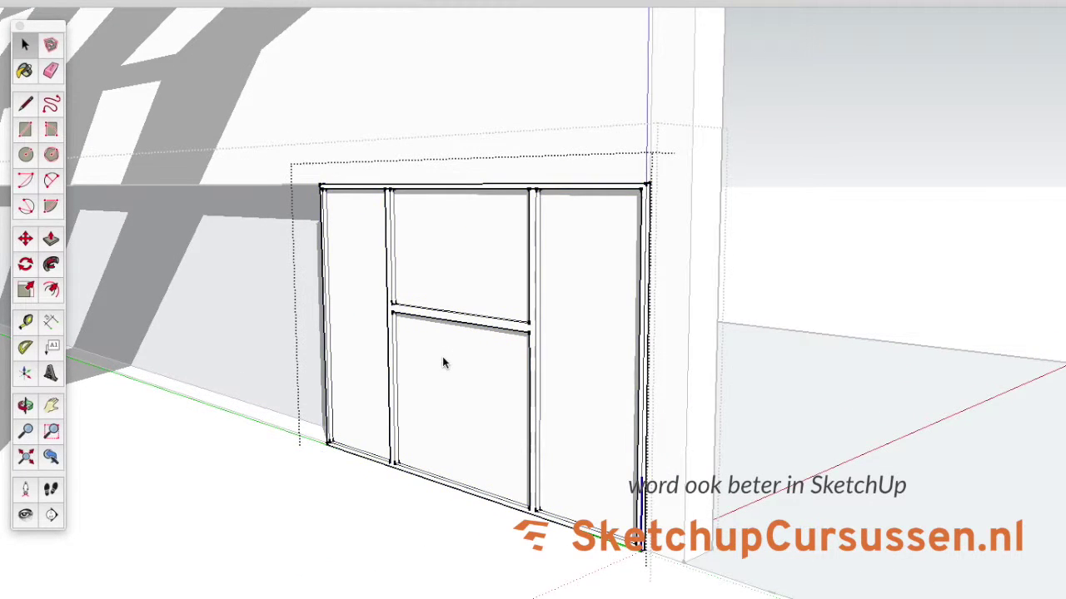
scroll(573, 360, "up", 2)
scroll(489, 466, "up", 2)
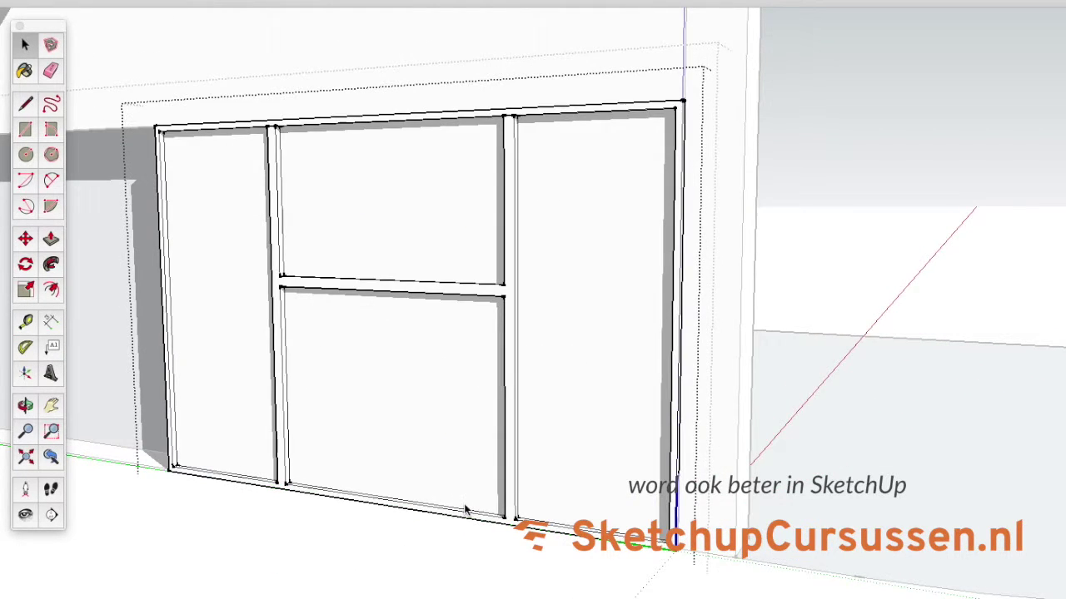
scroll(487, 395, "down", 2)
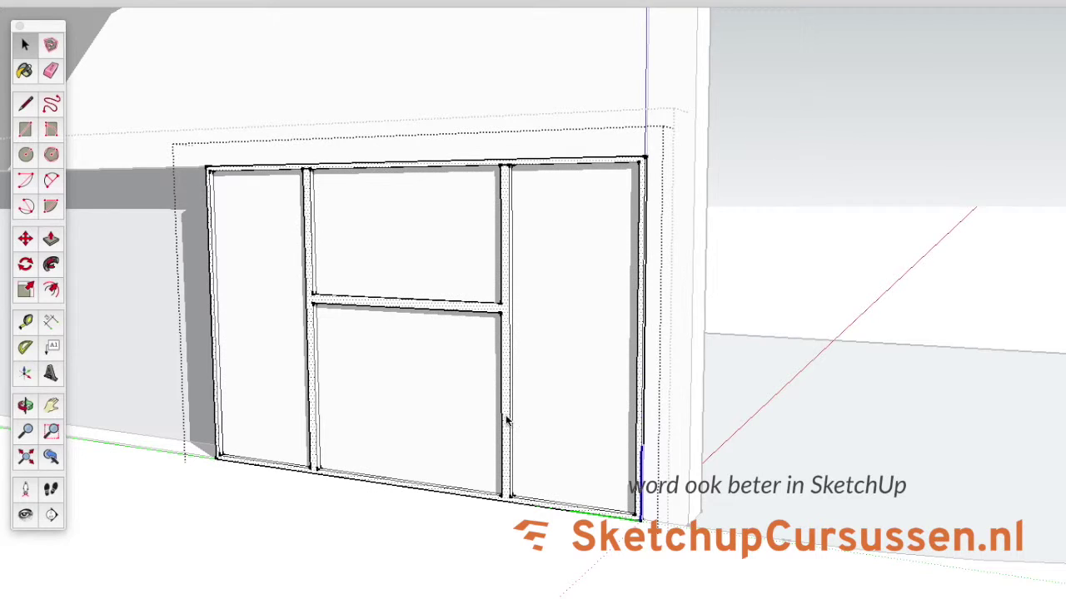
left_click(400, 380)
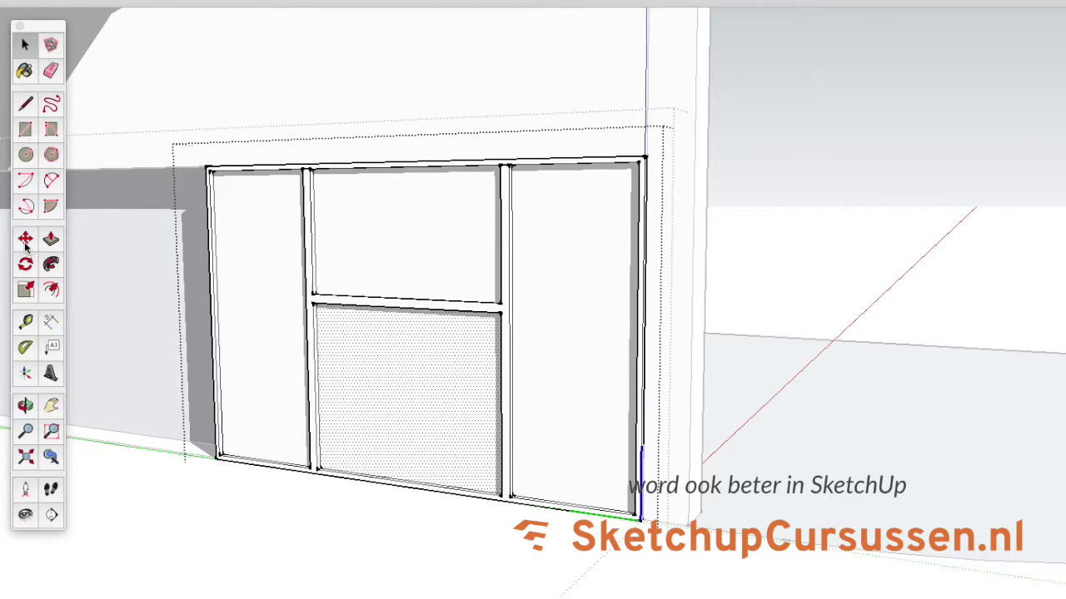
left_click(25, 241)
left_click(312, 307)
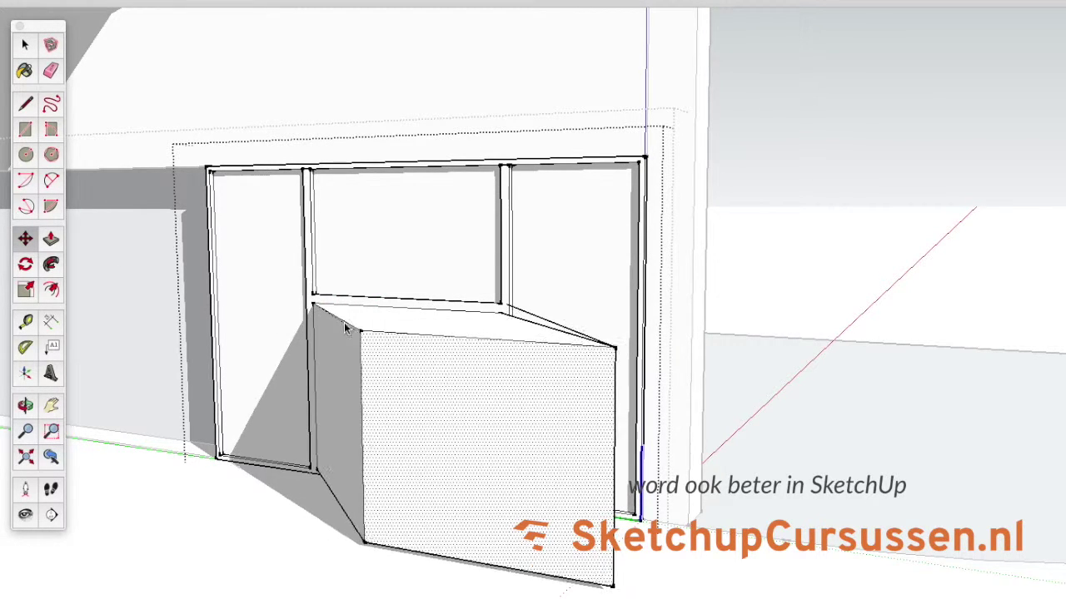
key("Escape")
key("Escape")
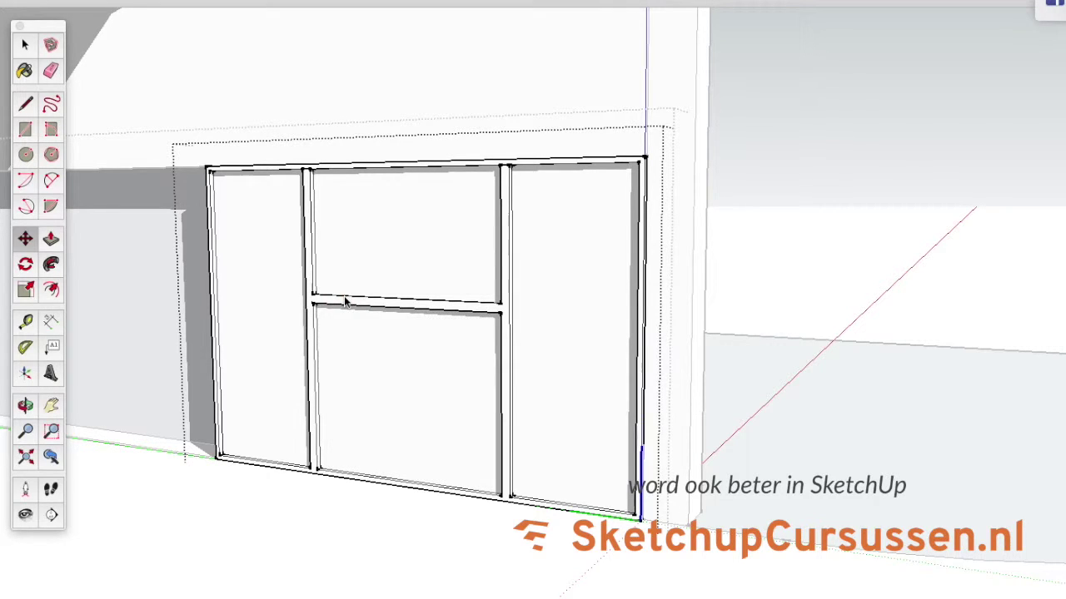
key("space")
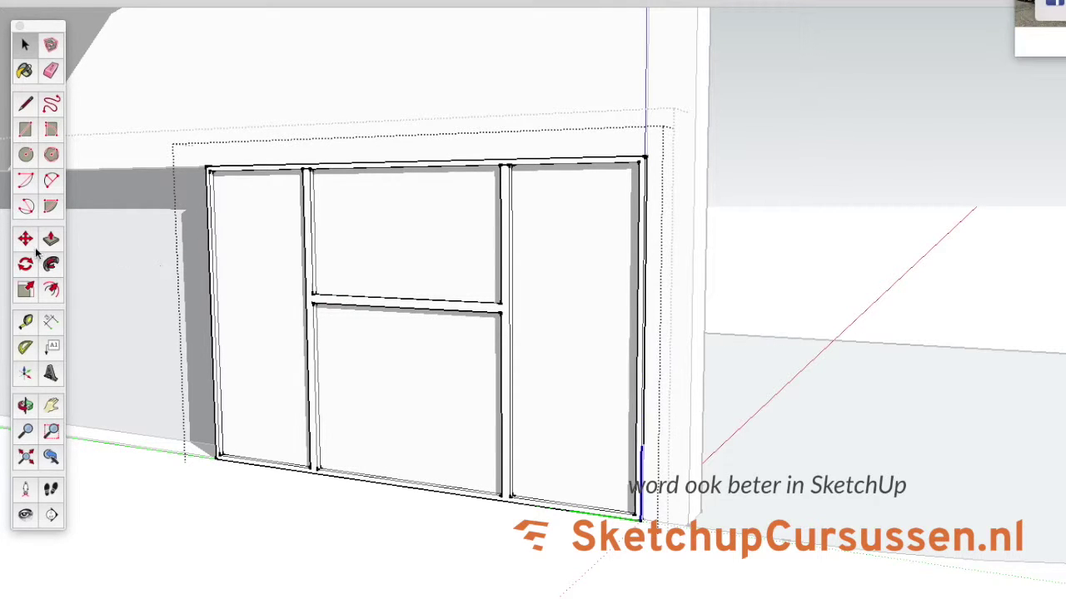
left_click(26, 240)
left_click(315, 333)
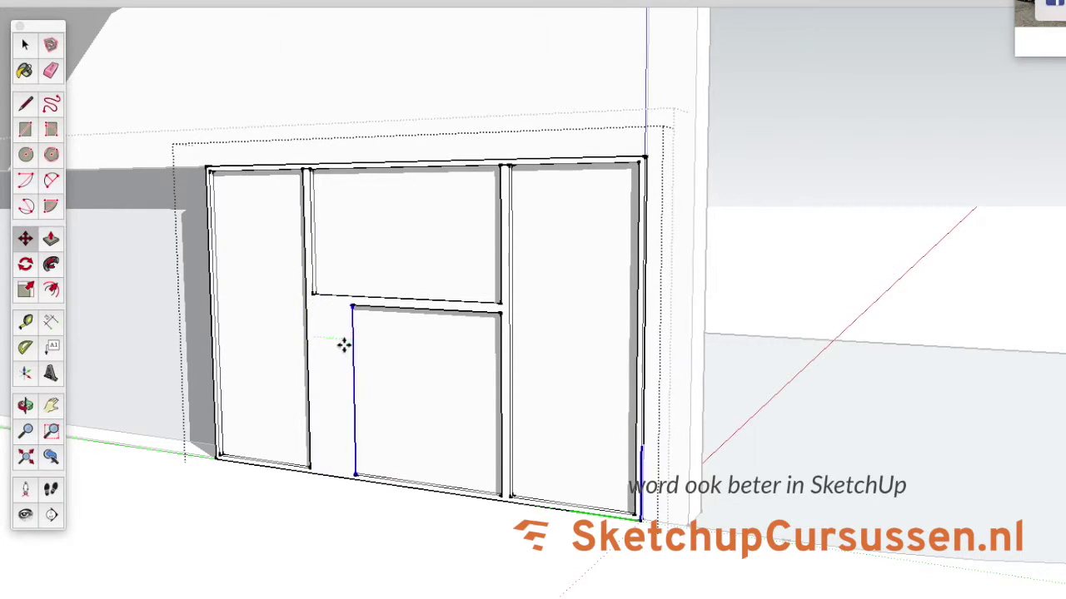
key("Escape")
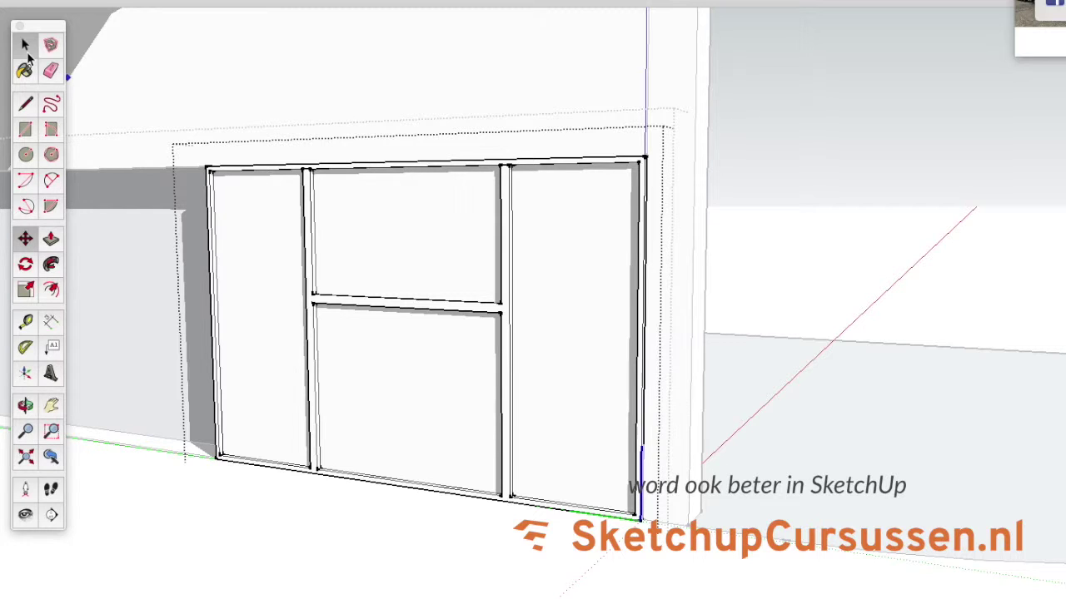
left_click(27, 55)
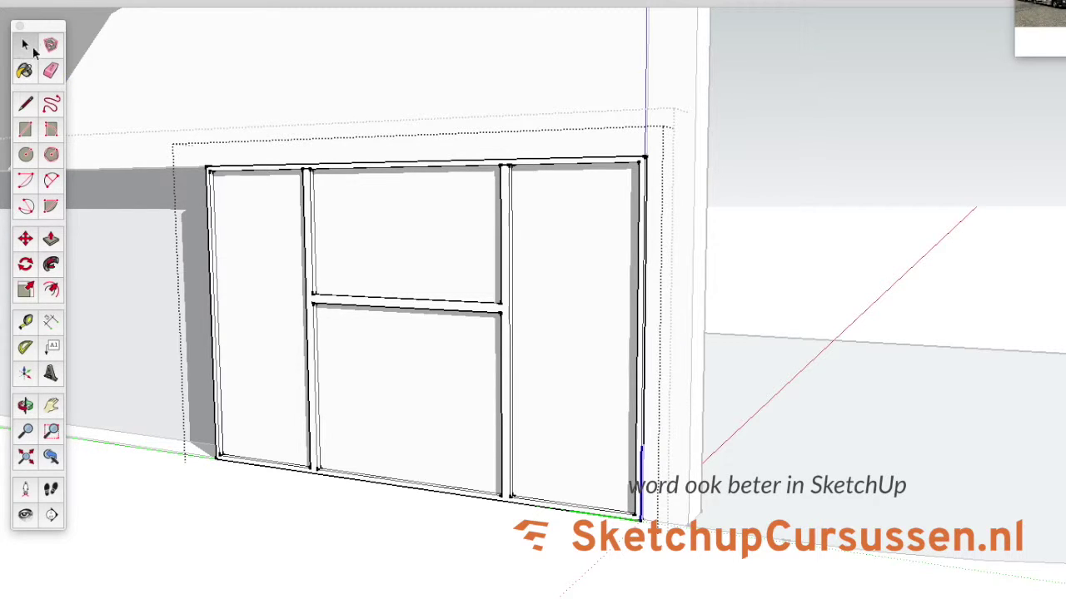
left_click(28, 45)
mouse_move(468, 513)
middle_mouse_down()
mouse_move(492, 485)
mouse_move(533, 333)
middle_mouse_up()
left_click_drag(548, 117, 454, 550)
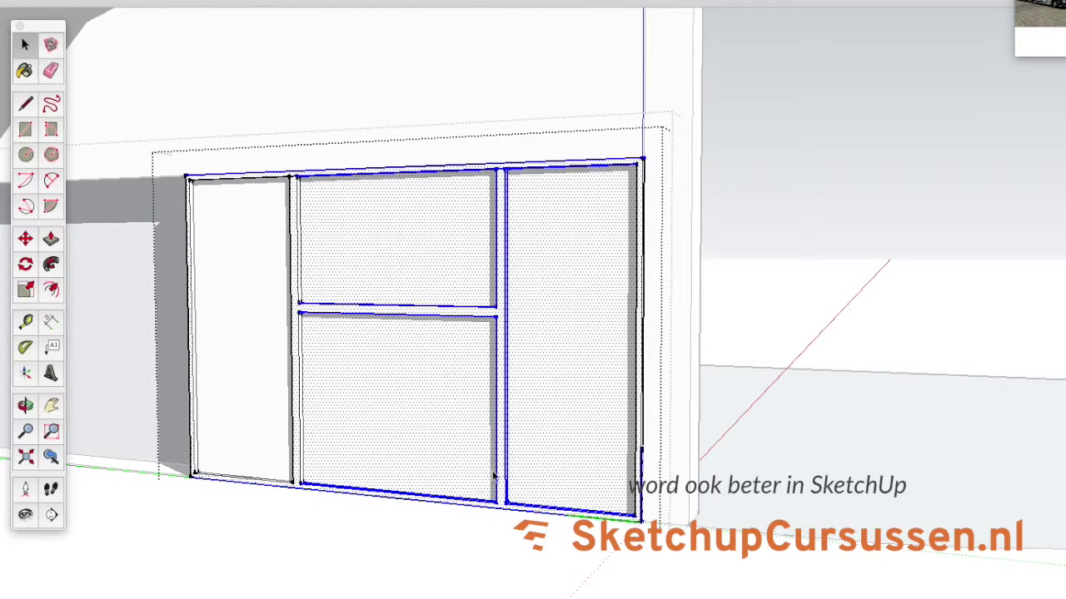
left_click_drag(534, 114, 458, 549)
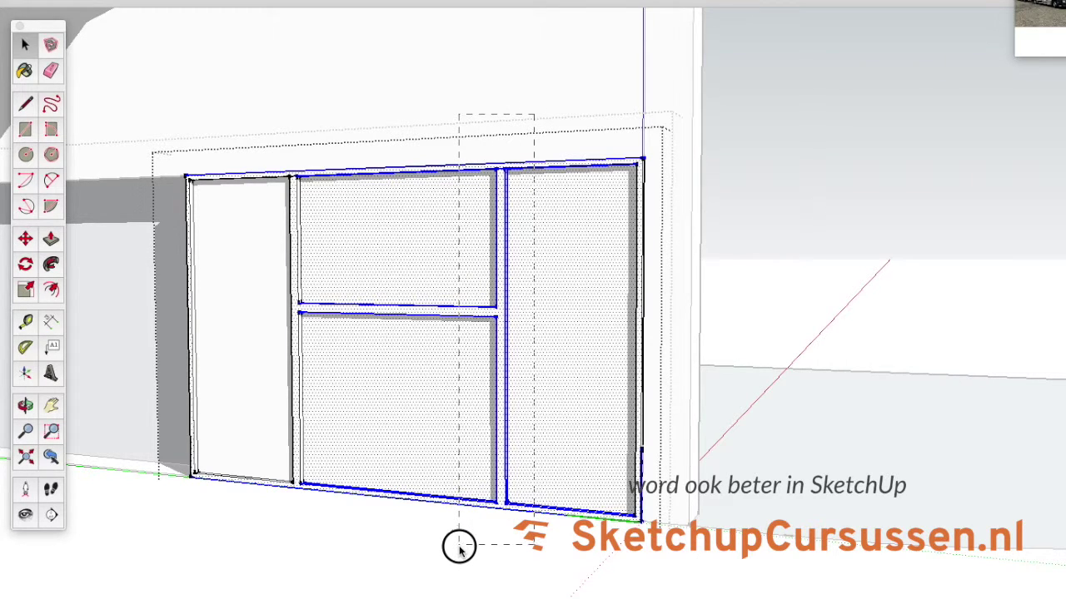
mouse_move(458, 550)
left_mouse_down()
mouse_move(556, 129)
mouse_move(548, 136)
left_mouse_up()
scroll(518, 516, "up", 3)
scroll(519, 510, "up", 3)
mouse_move(523, 494)
middle_mouse_down()
mouse_move(433, 510)
mouse_move(861, 453)
mouse_move(809, 468)
mouse_move(528, 492)
mouse_move(483, 518)
middle_mouse_up()
scroll(480, 523, "down", 3)
scroll(483, 520, "down", 1)
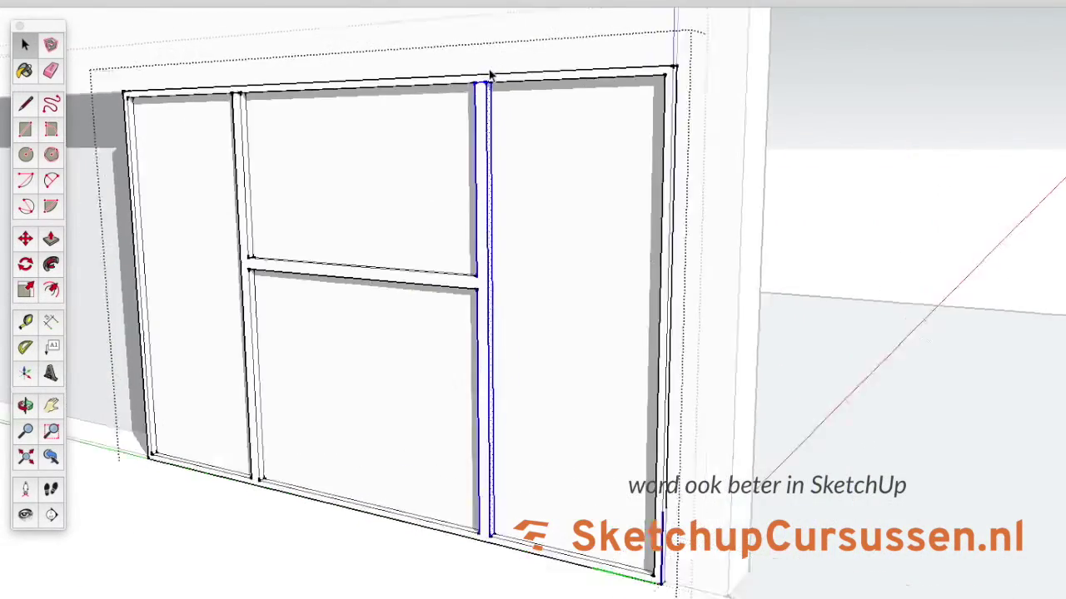
scroll(491, 75, "up", 5)
scroll(432, 134, "up", 2)
mouse_move(432, 134)
middle_mouse_down()
mouse_move(566, 159)
mouse_move(880, 119)
mouse_move(637, 178)
mouse_move(475, 105)
mouse_move(452, 371)
middle_mouse_up()
scroll(480, 105, "down", 2)
scroll(455, 423, "up", 5)
mouse_move(455, 423)
middle_mouse_down()
mouse_move(522, 400)
mouse_move(811, 371)
mouse_move(702, 390)
mouse_move(497, 369)
mouse_move(469, 290)
middle_mouse_up()
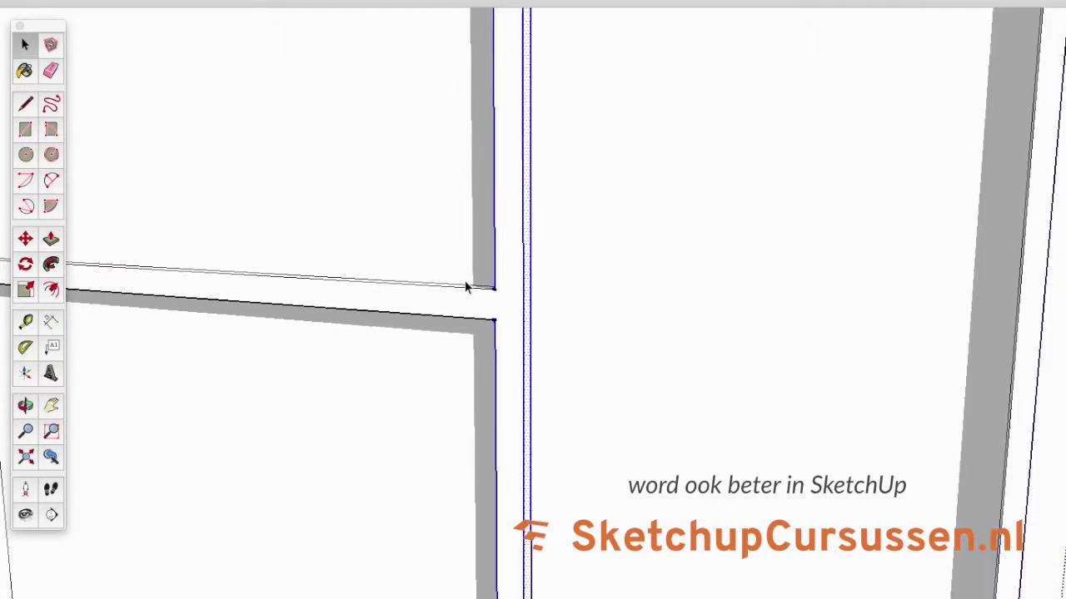
scroll(469, 291, "down", 3)
scroll(469, 265, "down", 2)
scroll(506, 441, "up", 1)
scroll(504, 442, "up", 1)
scroll(504, 442, "down", 1)
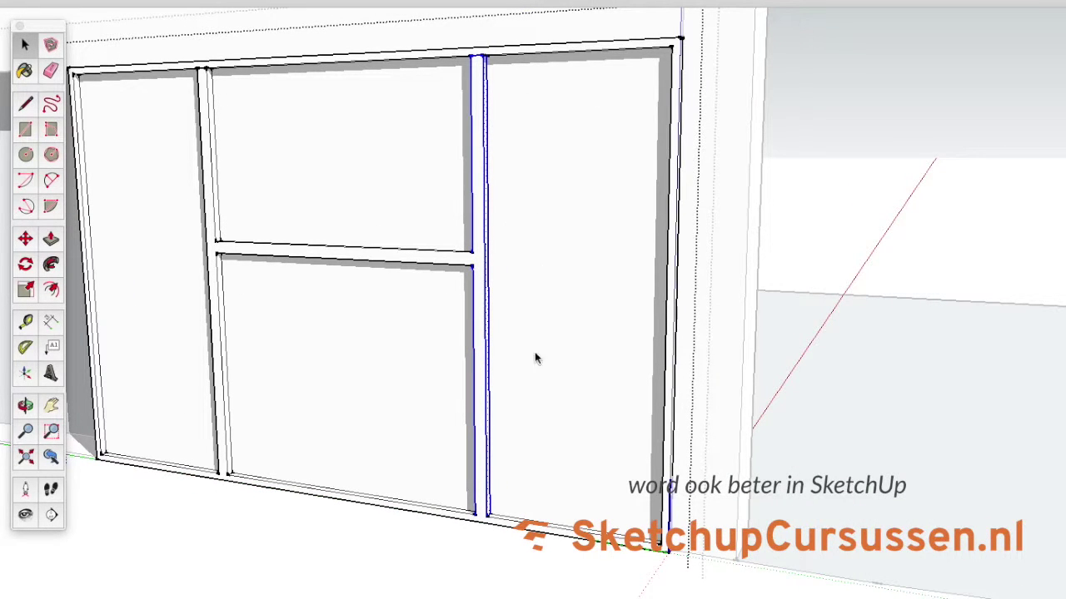
Move the right inner stud of the frame a little to the left.
left_click(29, 242)
left_click_drag(556, 528, 526, 529)
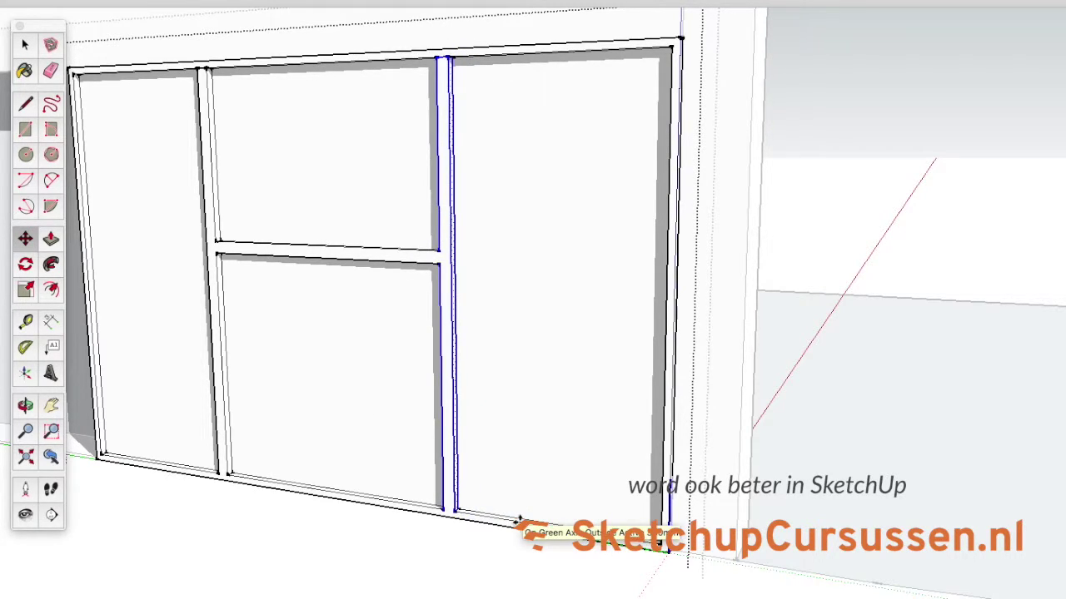
mouse_move(511, 495)
left_mouse_down()
mouse_move(495, 538)
mouse_move(497, 516)
left_mouse_up()
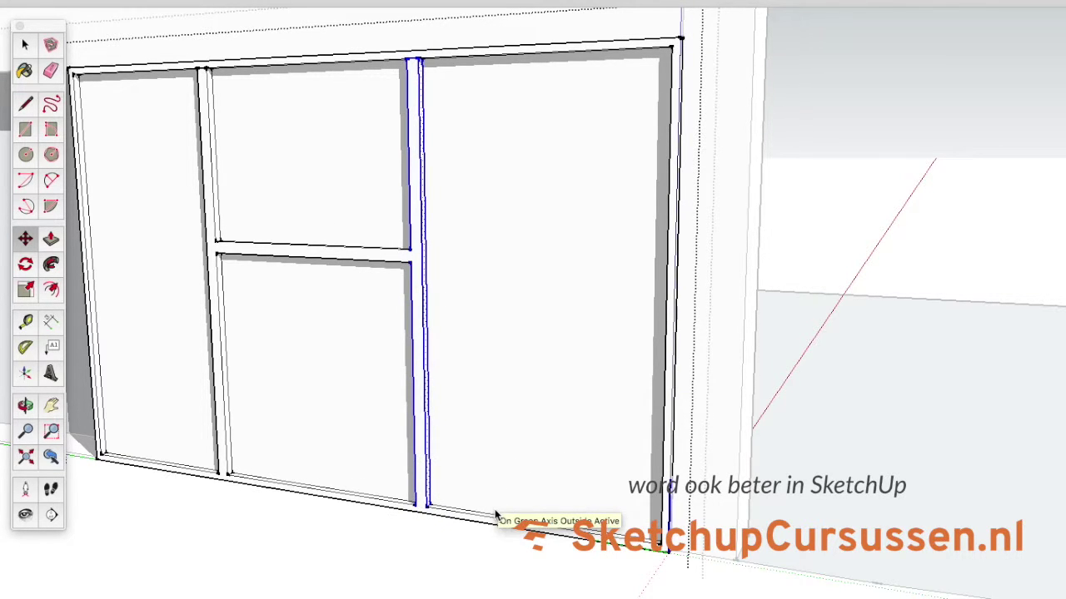
left_click_drag(496, 516, 514, 525)
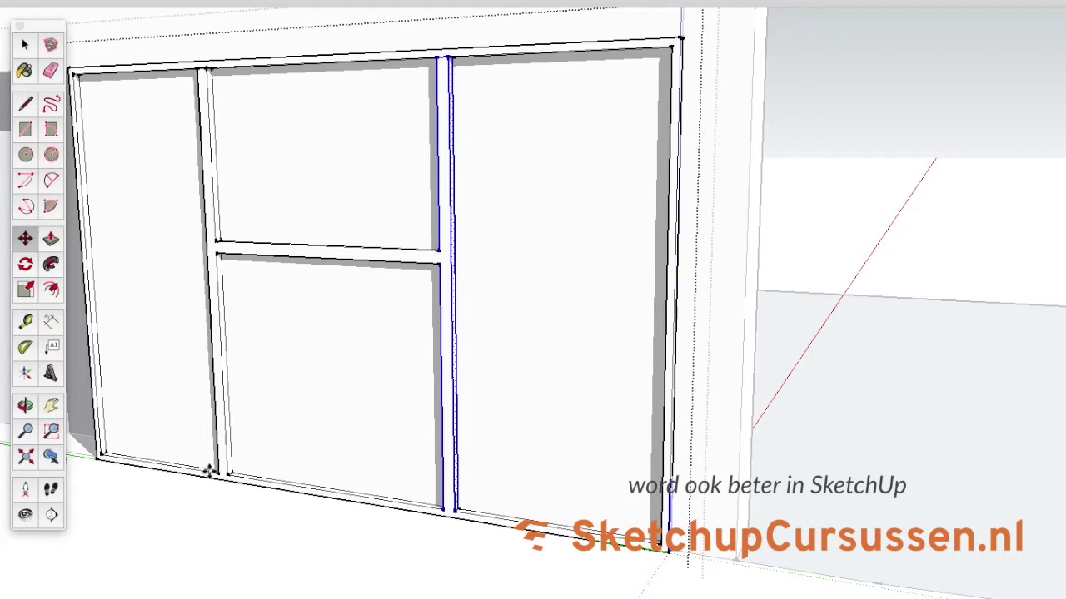
Move the left vertical stud 300mm to the right along the green axis.
key("space")
left_click_drag(200, 506, 234, 28)
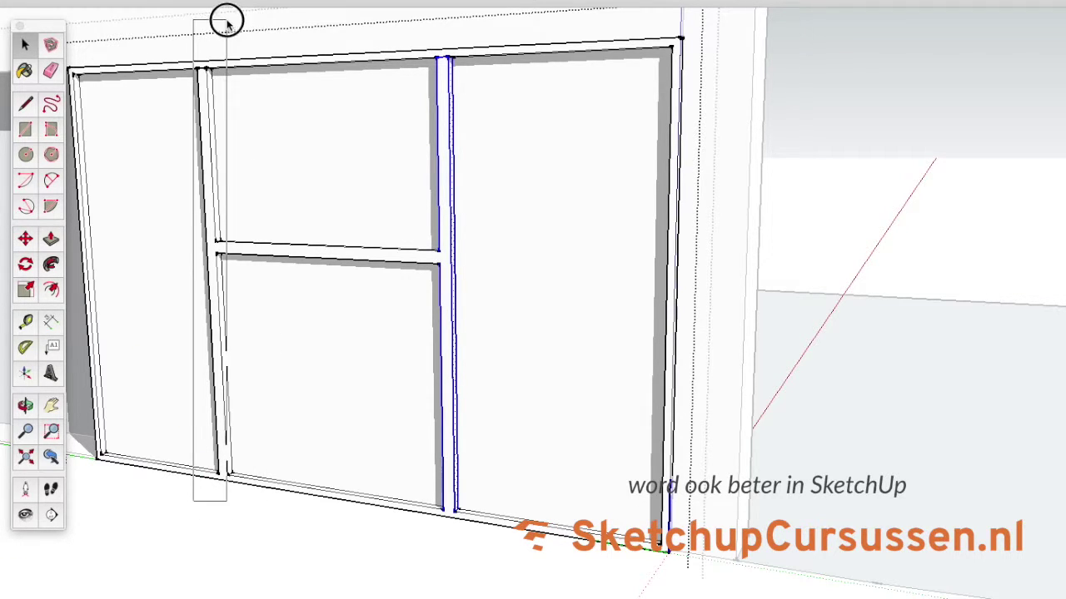
left_click(26, 239)
left_click(227, 474)
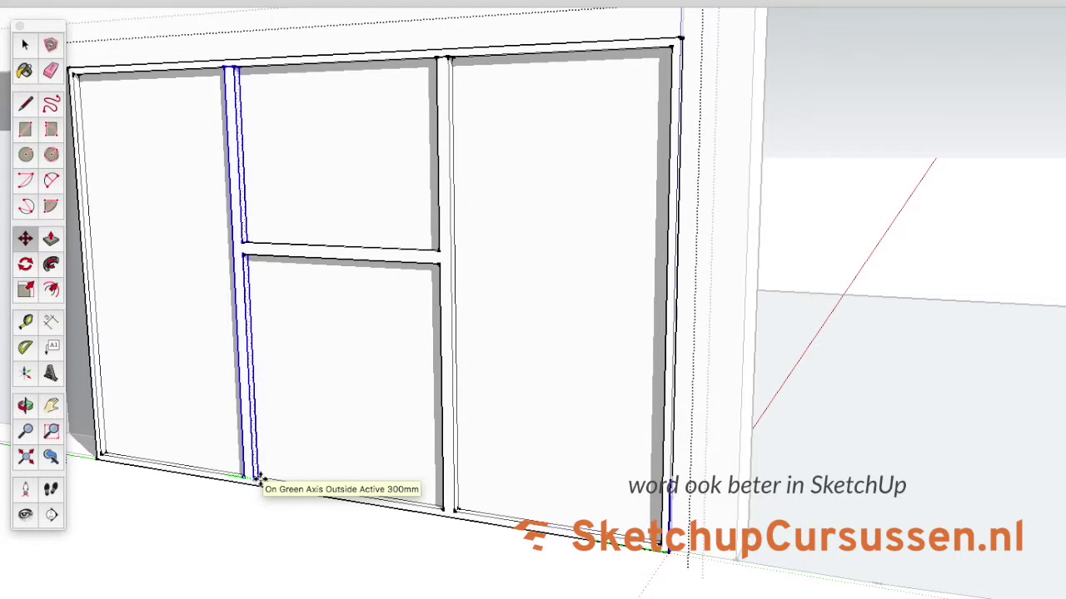
left_click(257, 478)
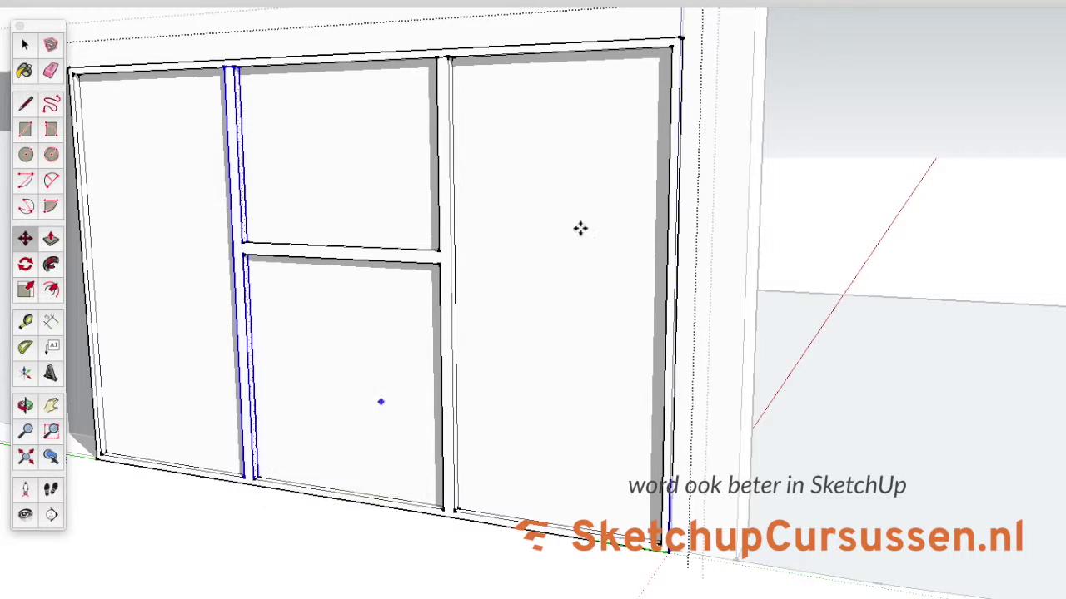
left_click(25, 44)
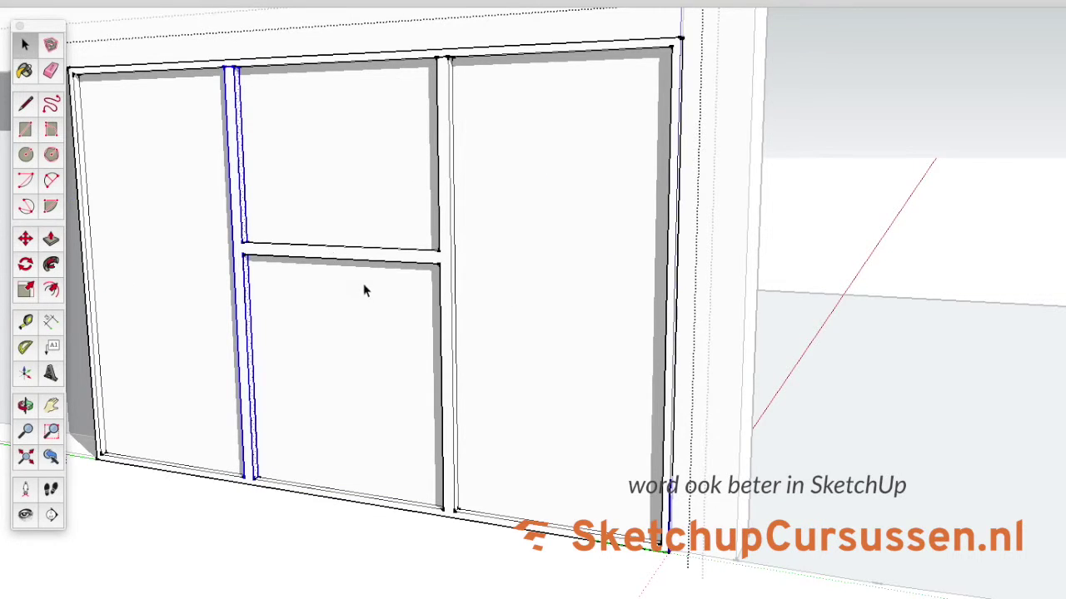
Zoom and orbit in close around the frame's lower middle door opening.
scroll(363, 283, "up", 3)
scroll(295, 337, "up", 3)
scroll(345, 309, "down", 4)
scroll(352, 512, "up", 3)
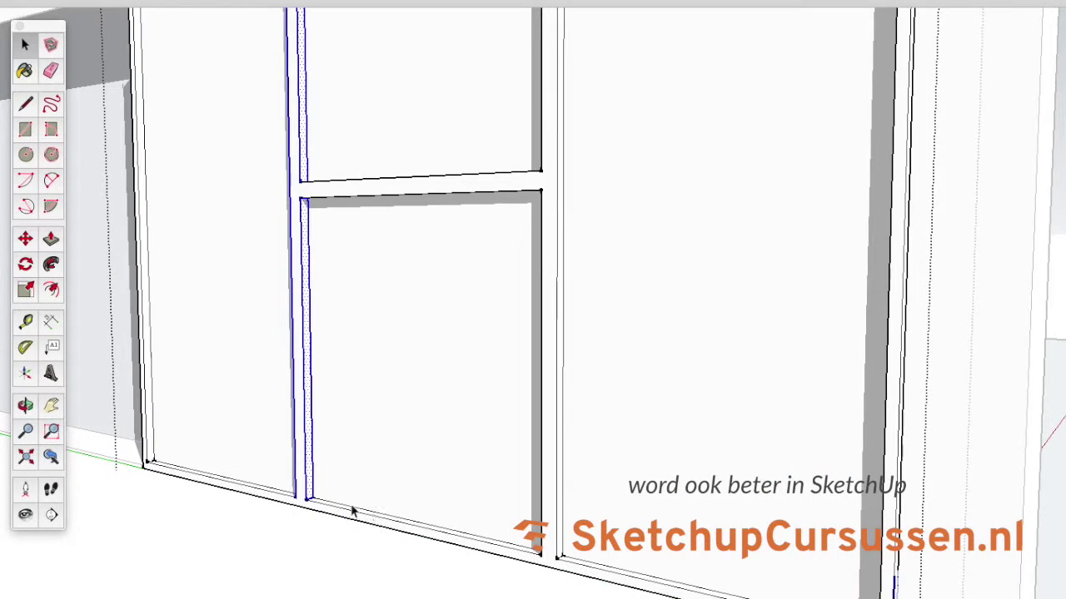
left_click(51, 240)
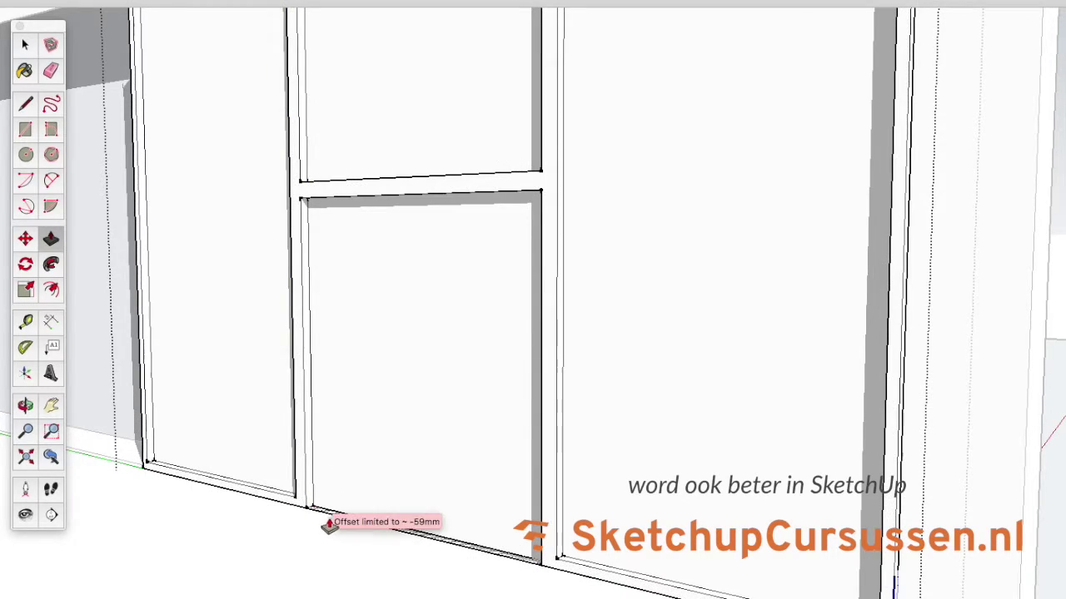
scroll(320, 512, "down", 3)
scroll(333, 470, "up", 4)
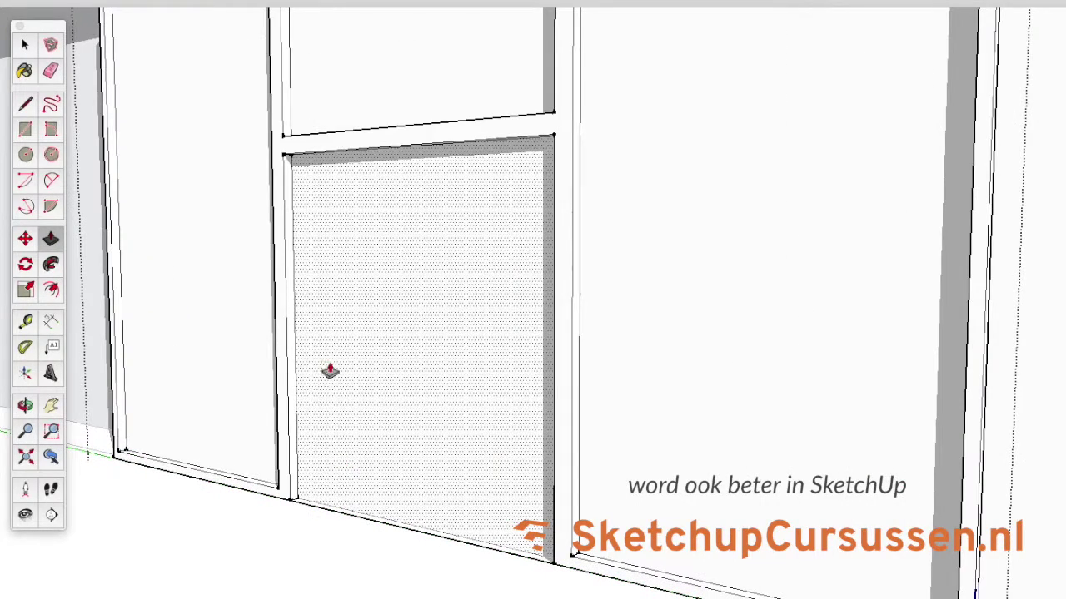
mouse_move(239, 263)
middle_mouse_down()
mouse_move(257, 345)
mouse_move(297, 328)
middle_mouse_up()
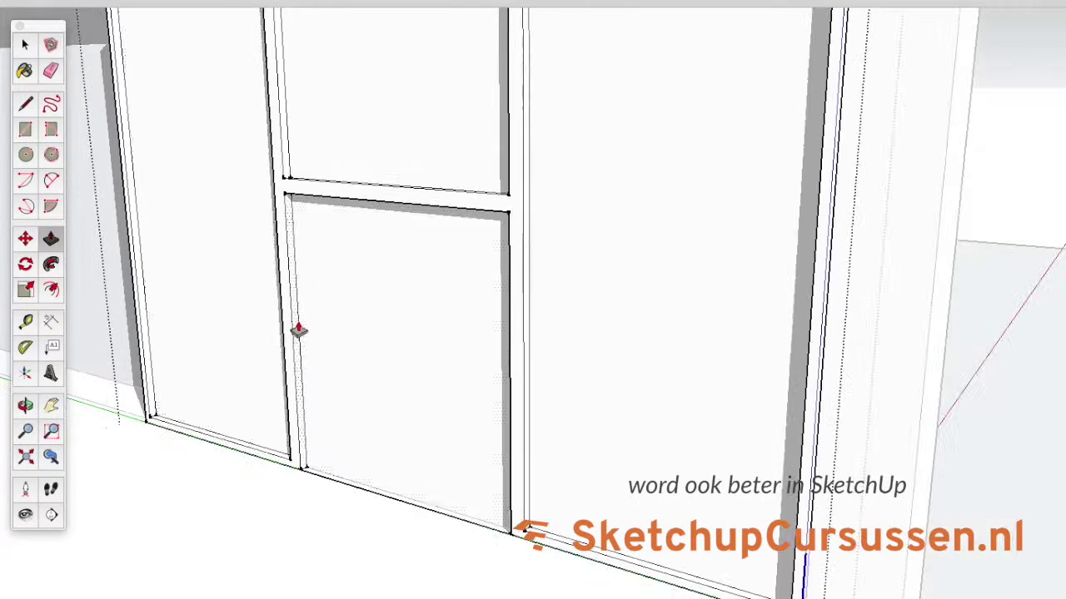
left_click(26, 133)
scroll(364, 419, "up", 2)
Make the lower middle panel face a component named Deuren.
key("space")
left_click(372, 400)
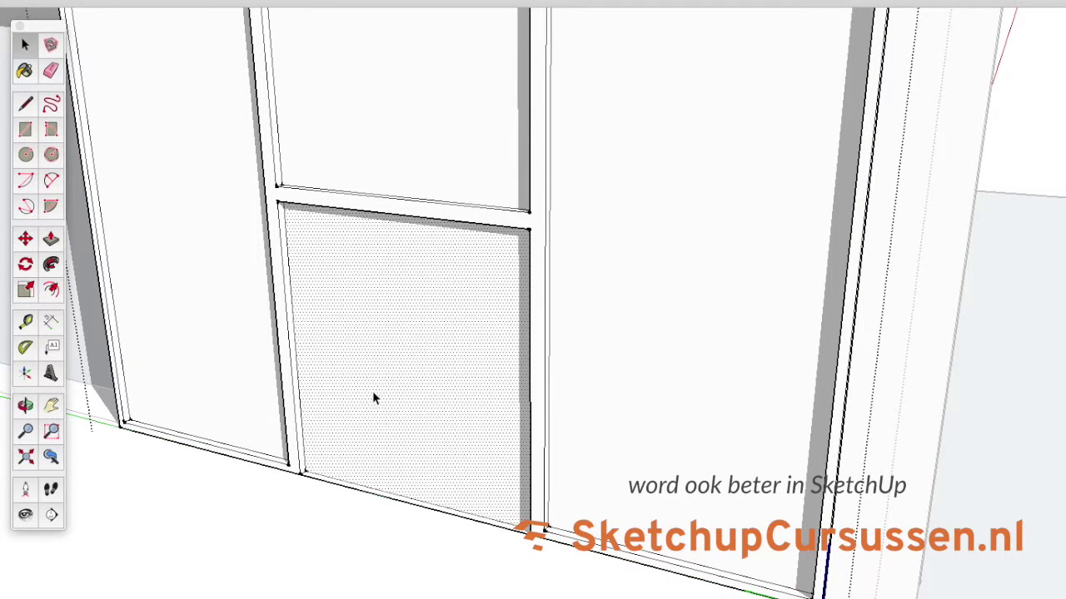
type("g")
type("Deuren")
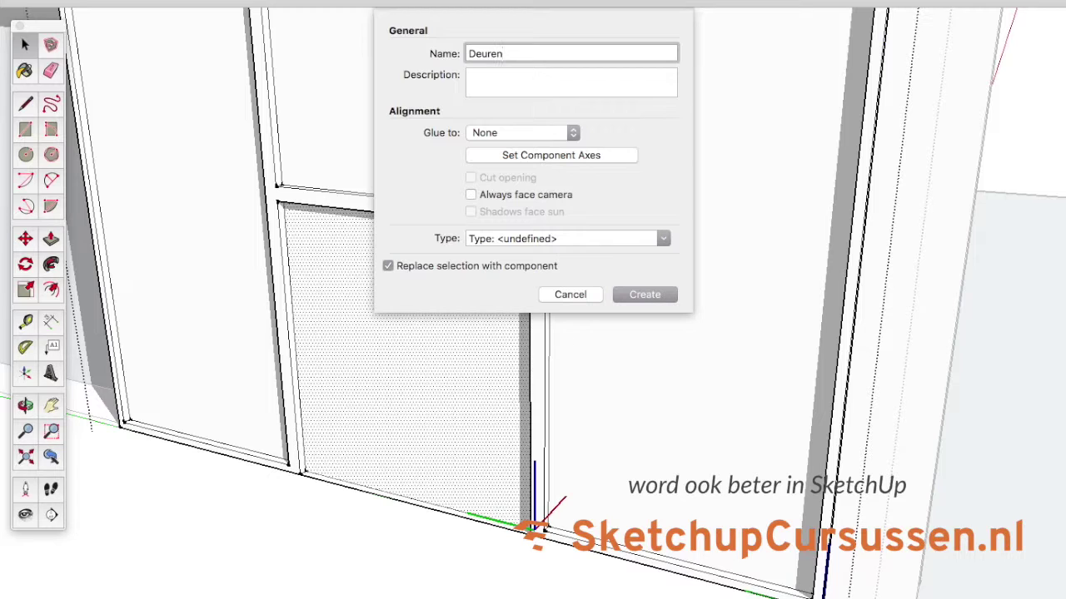
left_click(645, 296)
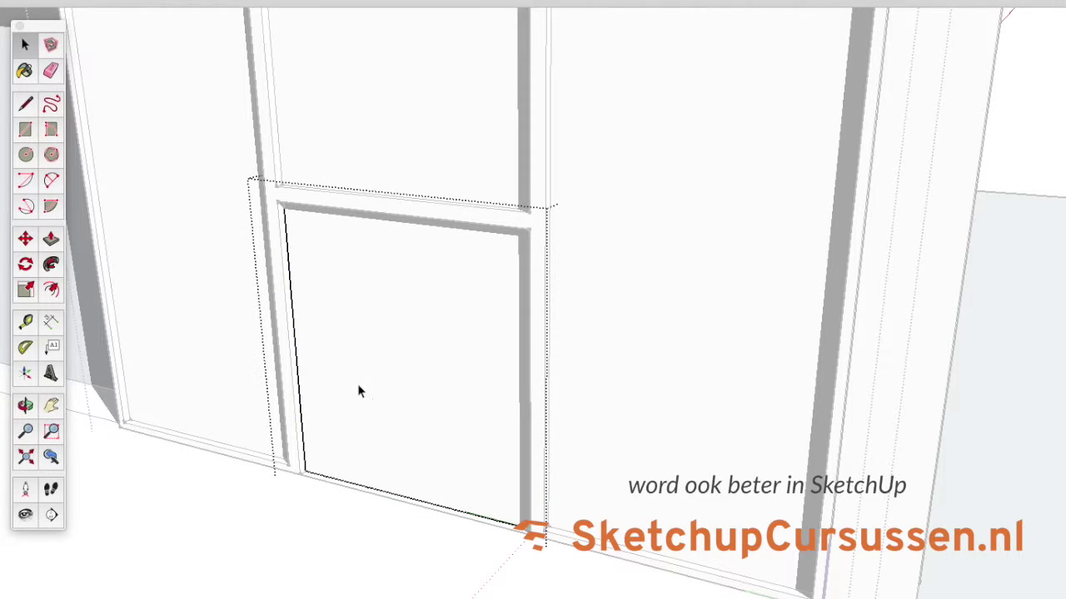
Draw a vertical line from the door's bottom midpoint to the top, splitting it in two.
key("l")
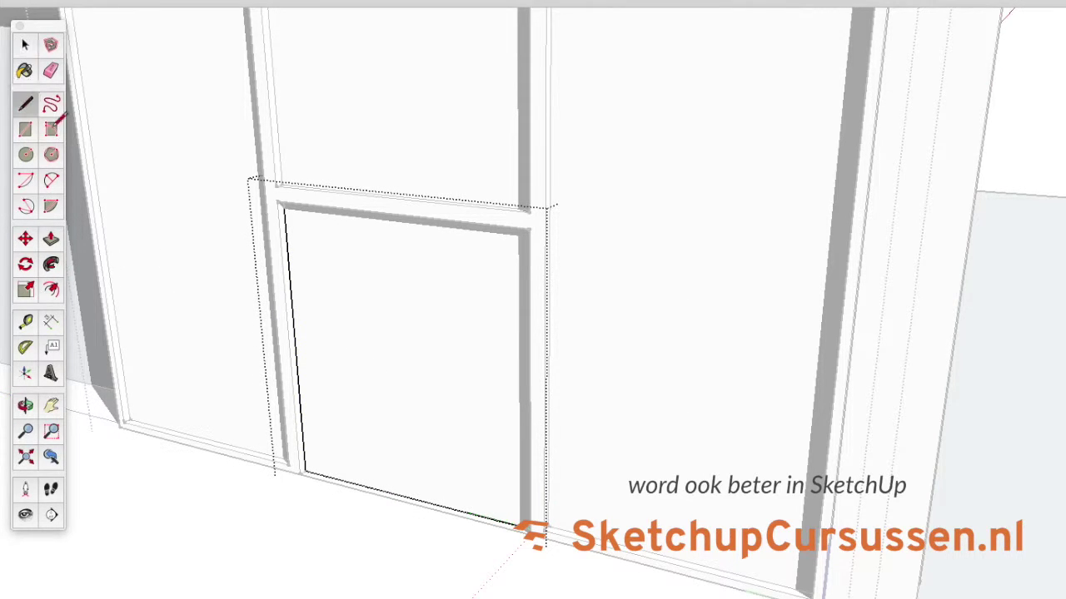
left_click(413, 498)
left_click(401, 223)
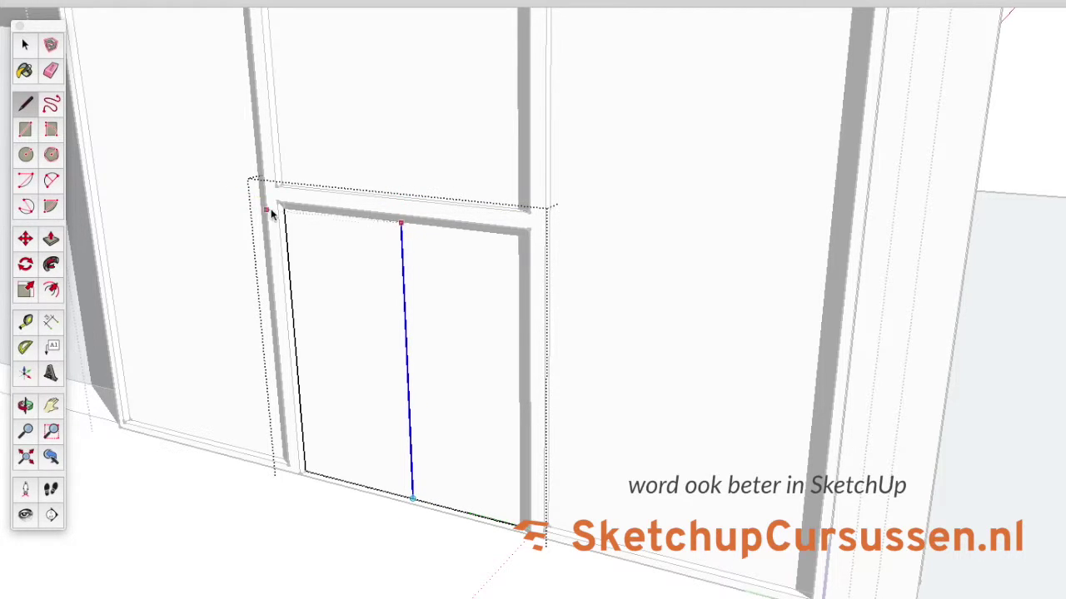
Offset an inset panel outline inside both the left and right door halves.
key("space")
left_click(344, 379)
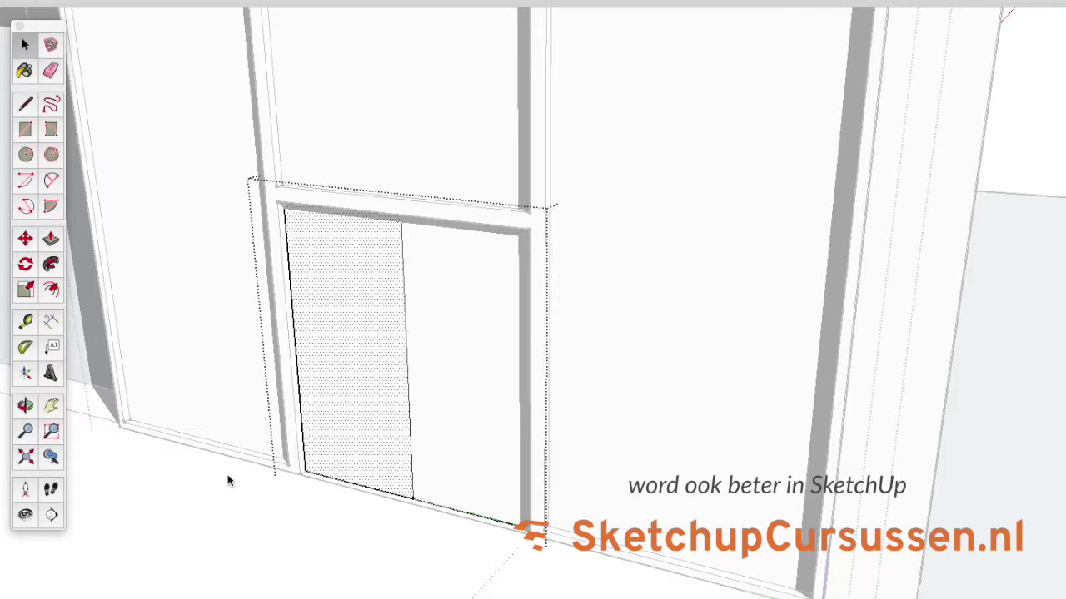
left_click(50, 287)
left_click(324, 323)
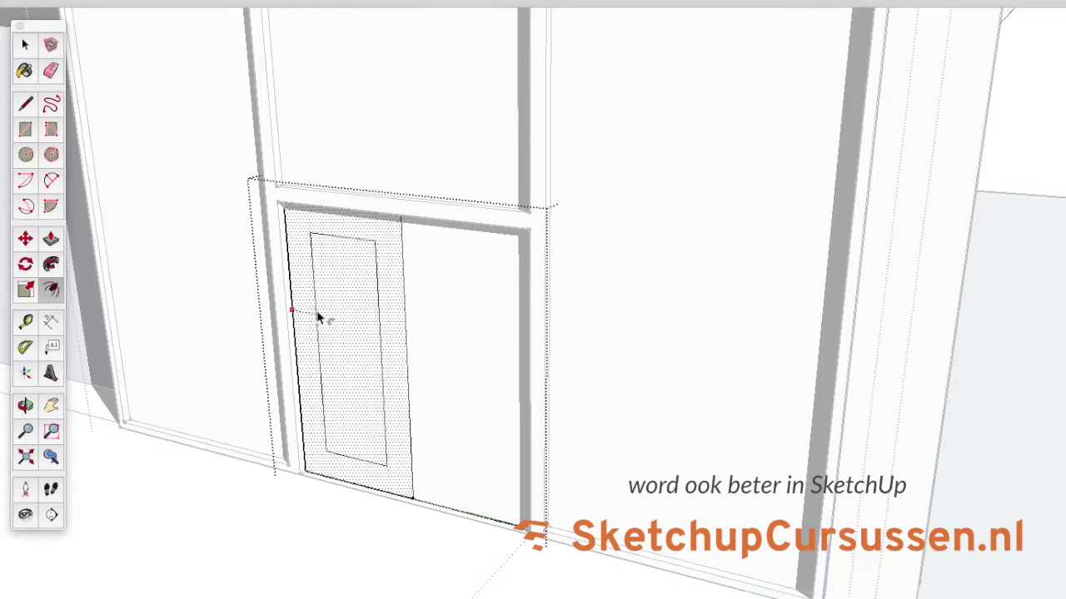
left_click(310, 307)
double_click(440, 341)
Push the left leaf's inner panel into the door to recess it.
key("space")
left_click(51, 239)
scroll(348, 466, "up", 1)
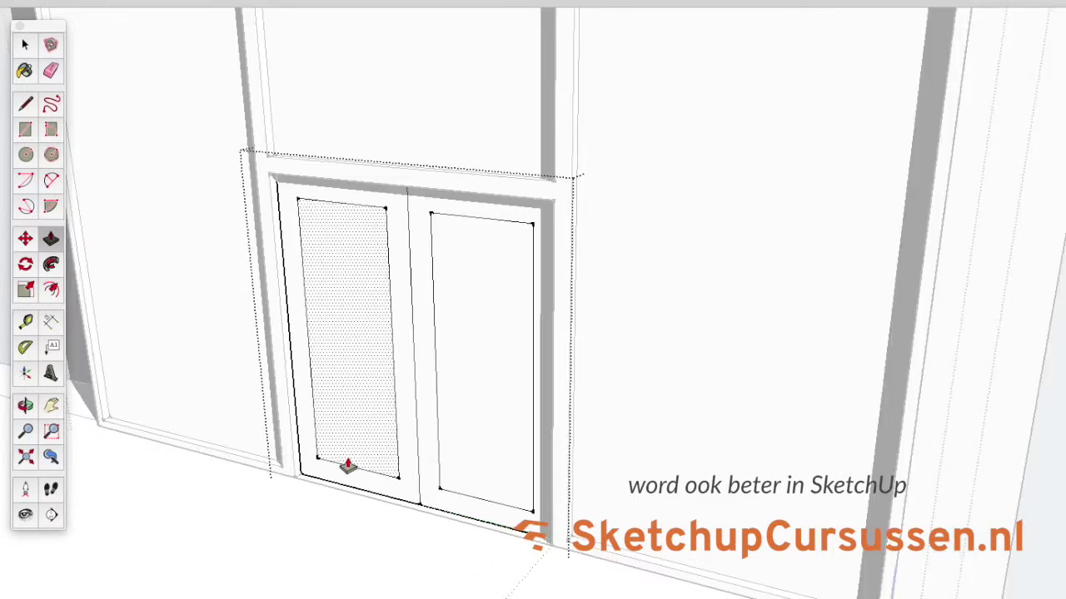
scroll(348, 466, "up", 2)
left_click(338, 495)
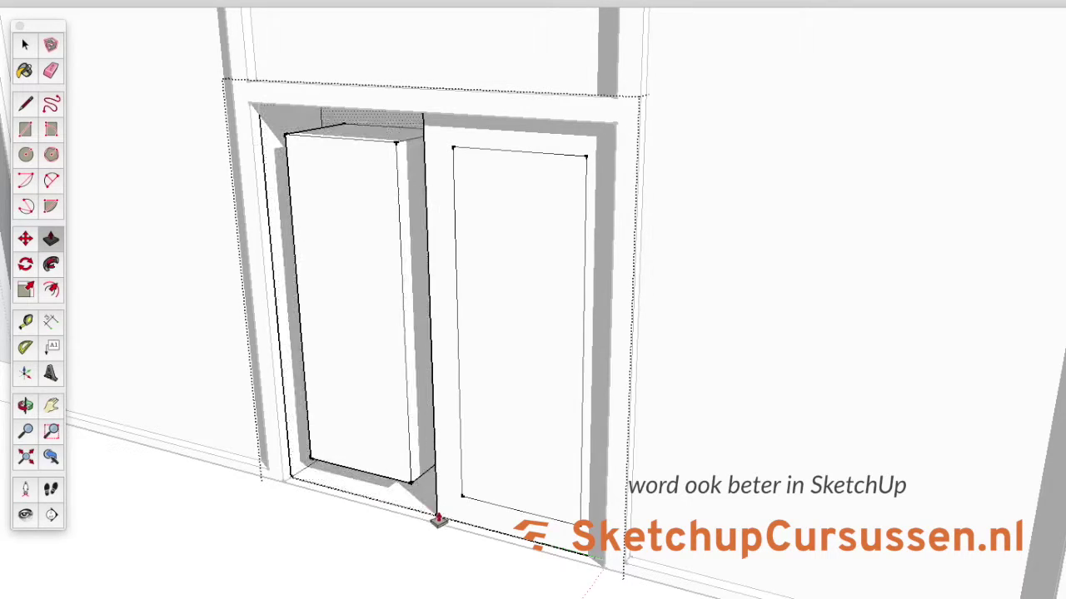
left_click(383, 508)
scroll(280, 474, "up", 2)
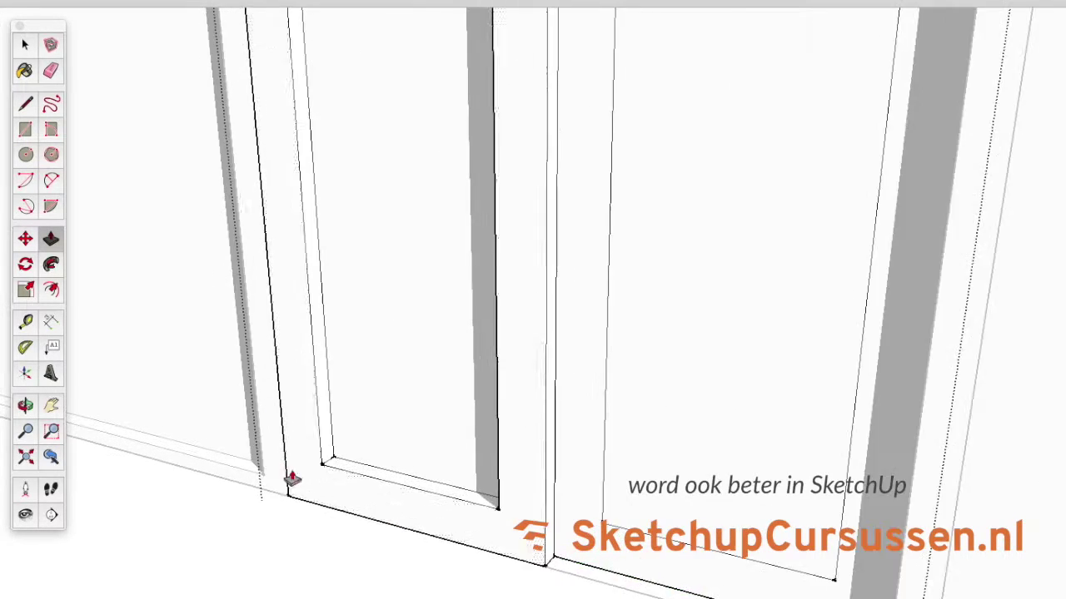
Recess the right leaf's inner panel to match the left one.
key("space")
left_click(312, 480)
scroll(312, 481, "up", 1)
scroll(311, 481, "up", 1)
scroll(316, 478, "up", 1)
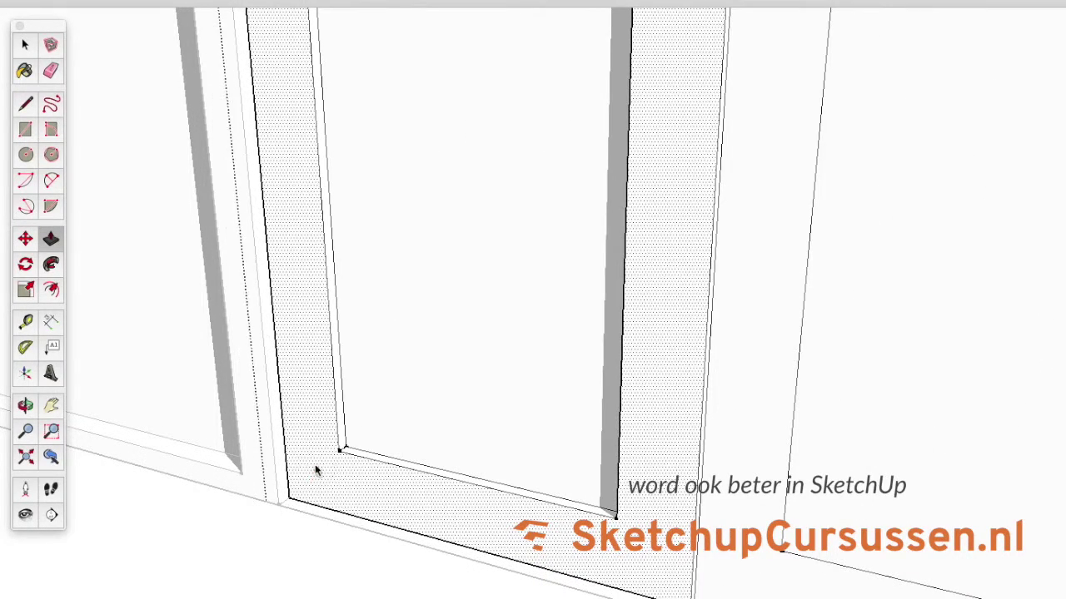
scroll(319, 476, "down", 3)
left_click(424, 414)
left_click(581, 461)
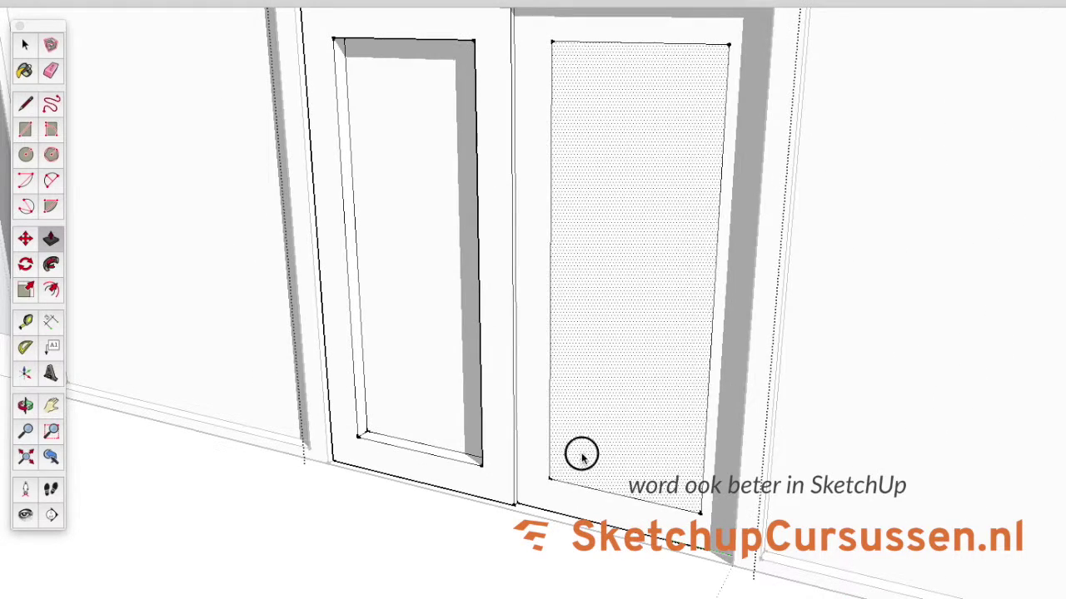
double_click(581, 460)
left_click(540, 510)
key("p")
left_click(578, 463)
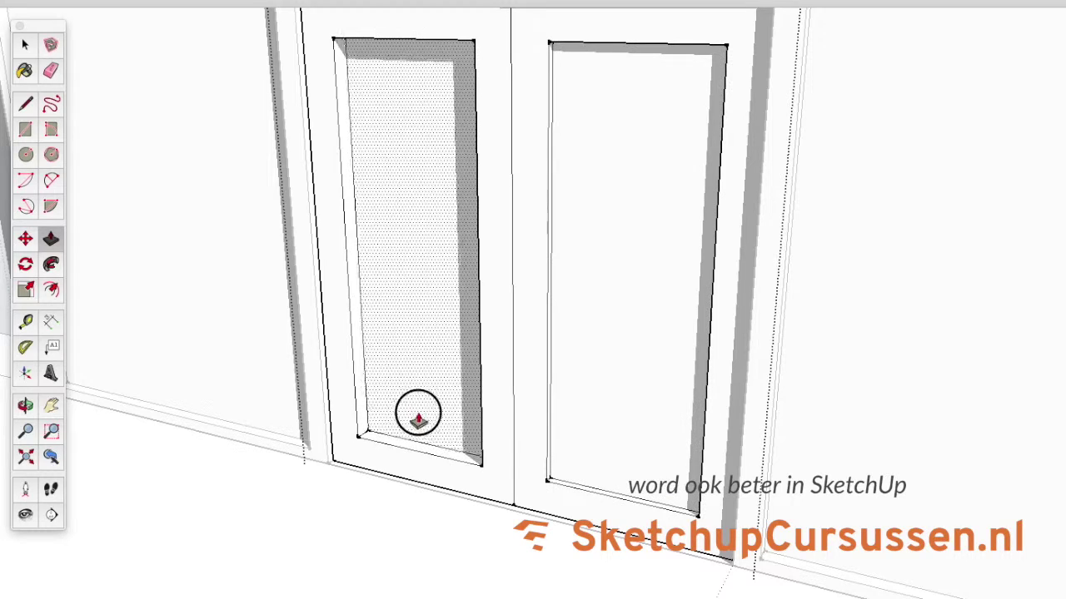
scroll(402, 435, "down", 2)
scroll(402, 411, "down", 2)
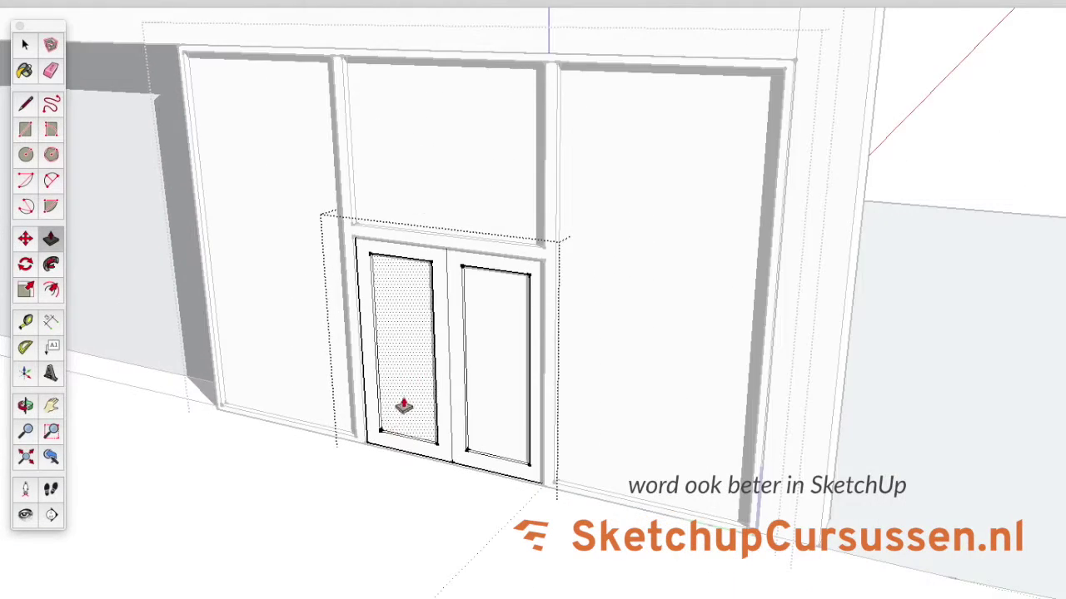
scroll(402, 411, "up", 2)
scroll(399, 381, "up", 1)
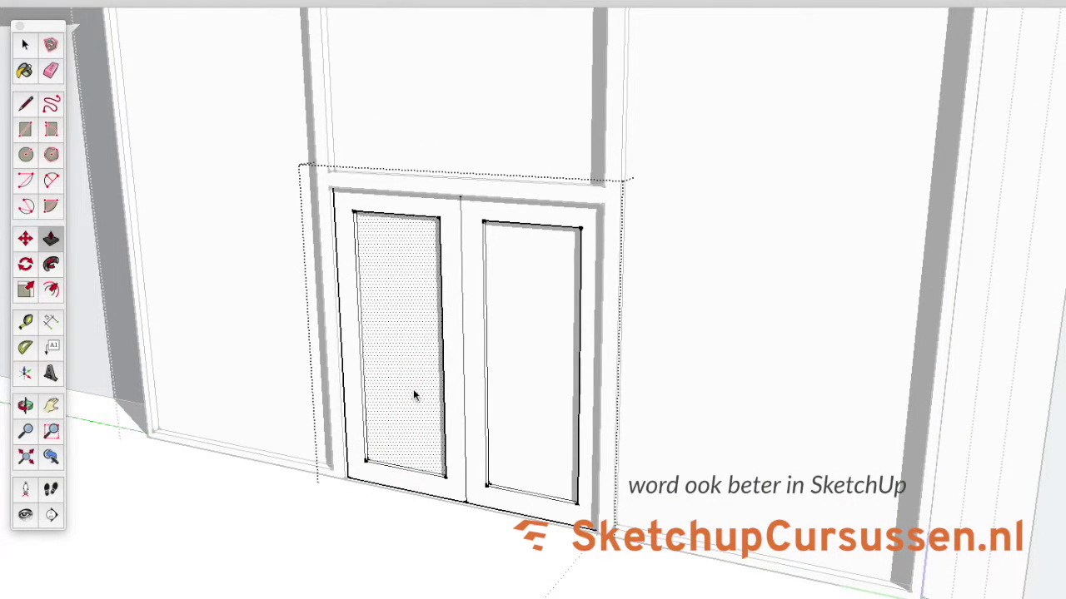
With the Paint Bucket active, bring up the Colors-Named list in the colour picker.
key("b")
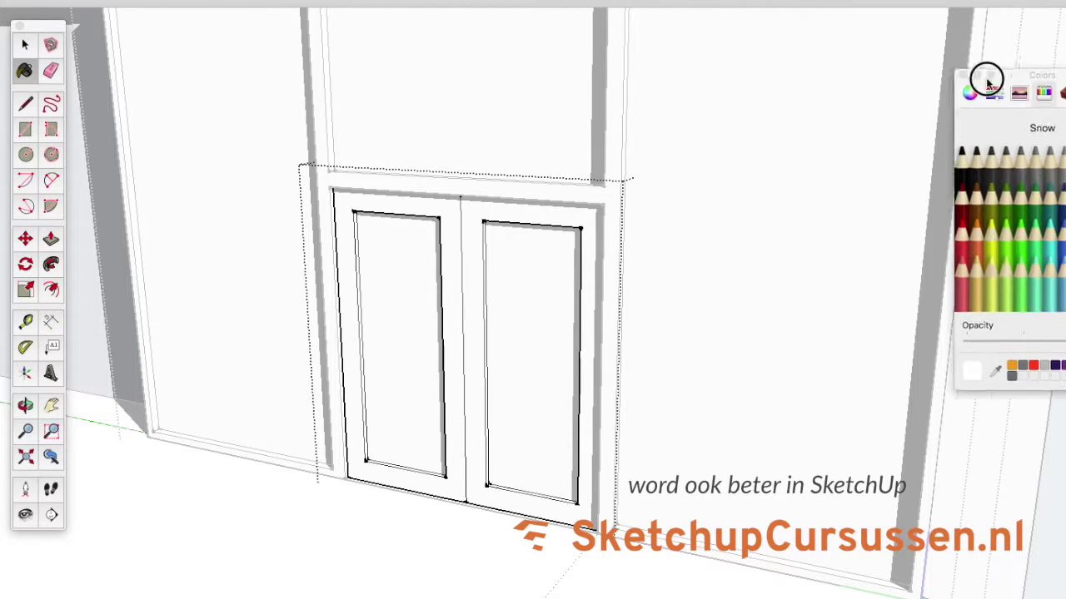
left_click_drag(982, 72, 906, 75)
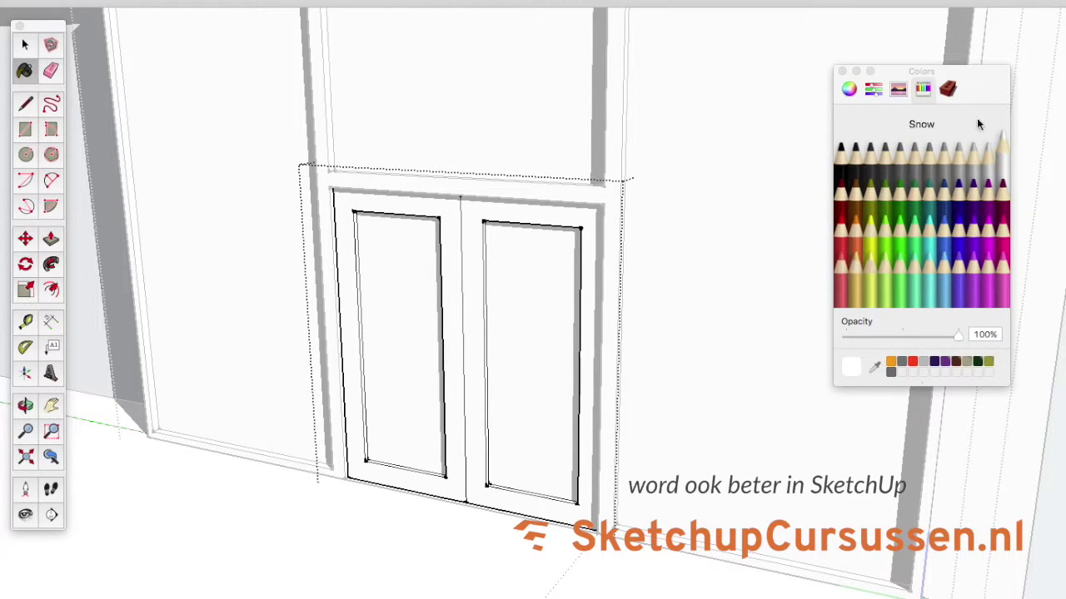
left_click(906, 86)
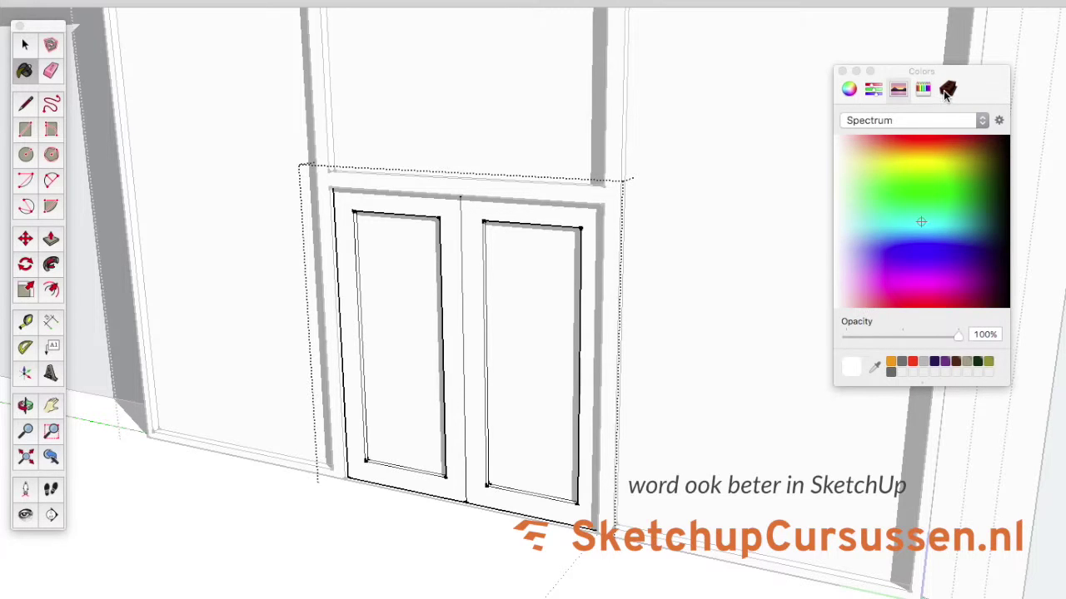
left_click(922, 89)
scroll(908, 221, "down", 2)
scroll(907, 220, "down", 2)
scroll(908, 217, "down", 2)
scroll(912, 217, "down", 2)
scroll(912, 213, "down", 2)
scroll(913, 213, "down", 1)
scroll(913, 212, "up", 1)
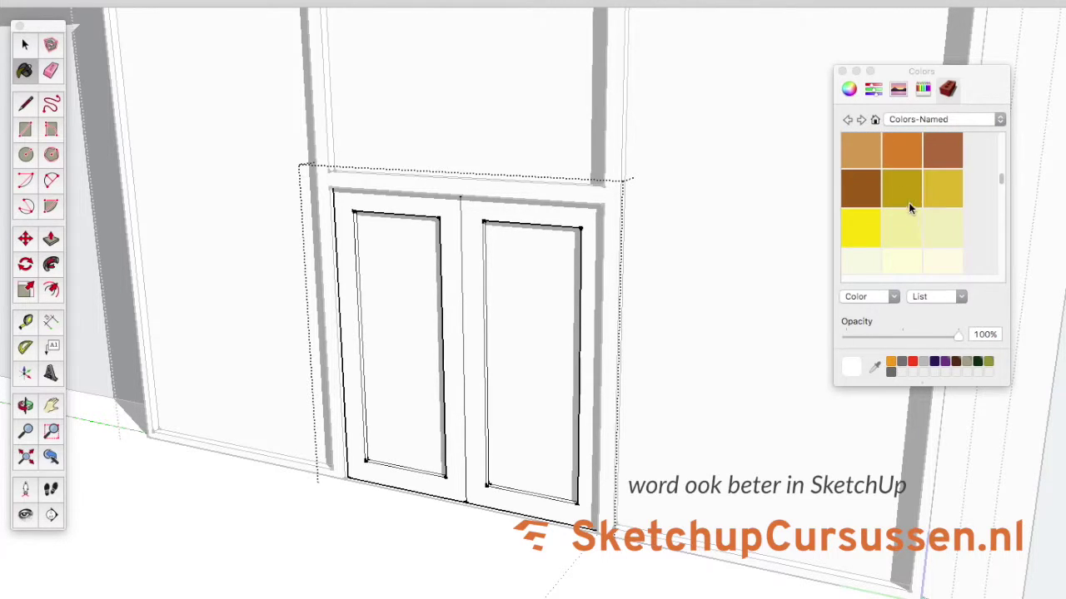
Paint the right door's frame and inner panel reddish brown.
left_click(930, 162)
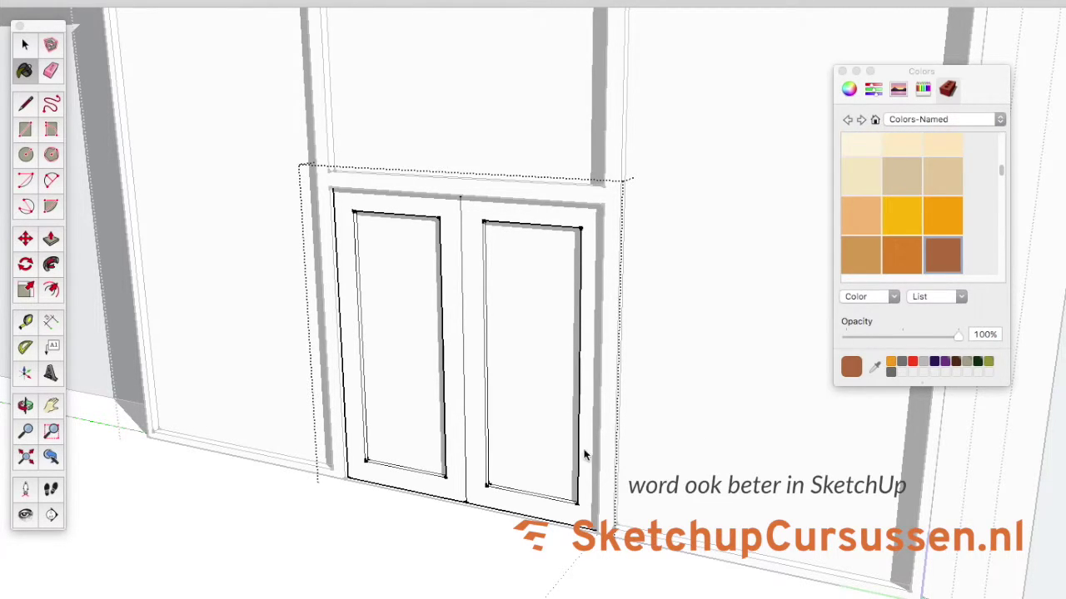
left_click(534, 502)
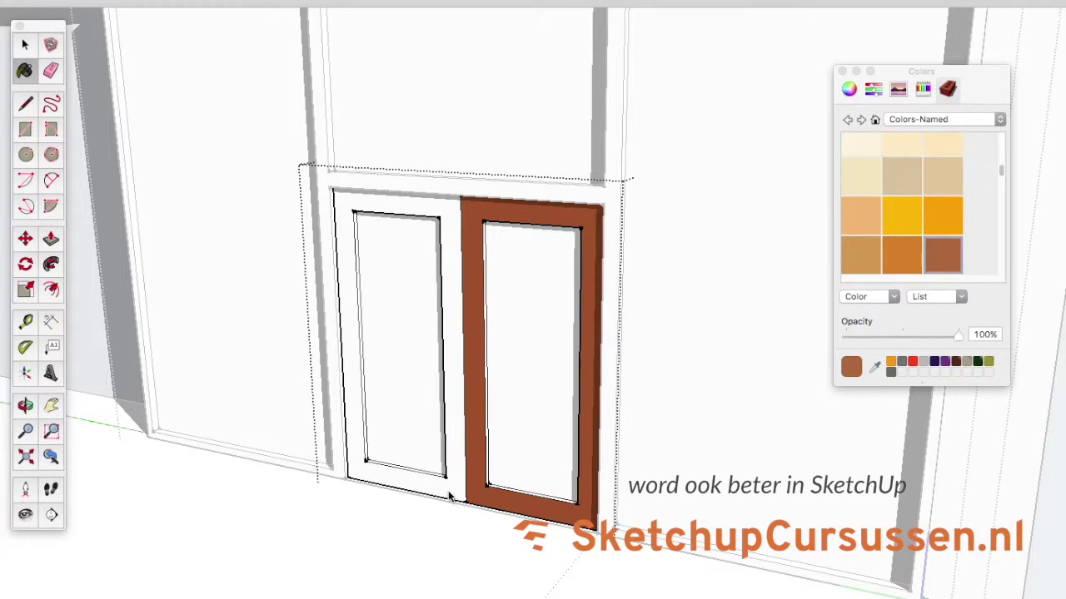
left_click(516, 471)
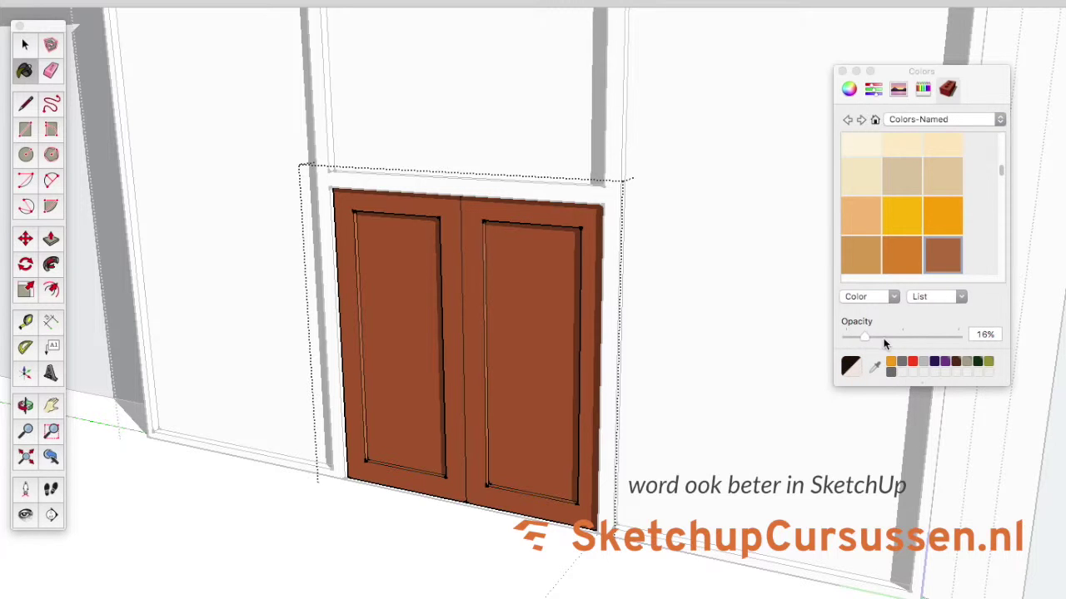
Paint both door panels and the right, top and left wall panels as 10% opacity glass.
left_click(533, 338)
left_click(404, 341)
scroll(500, 358, "down", 3)
key("space")
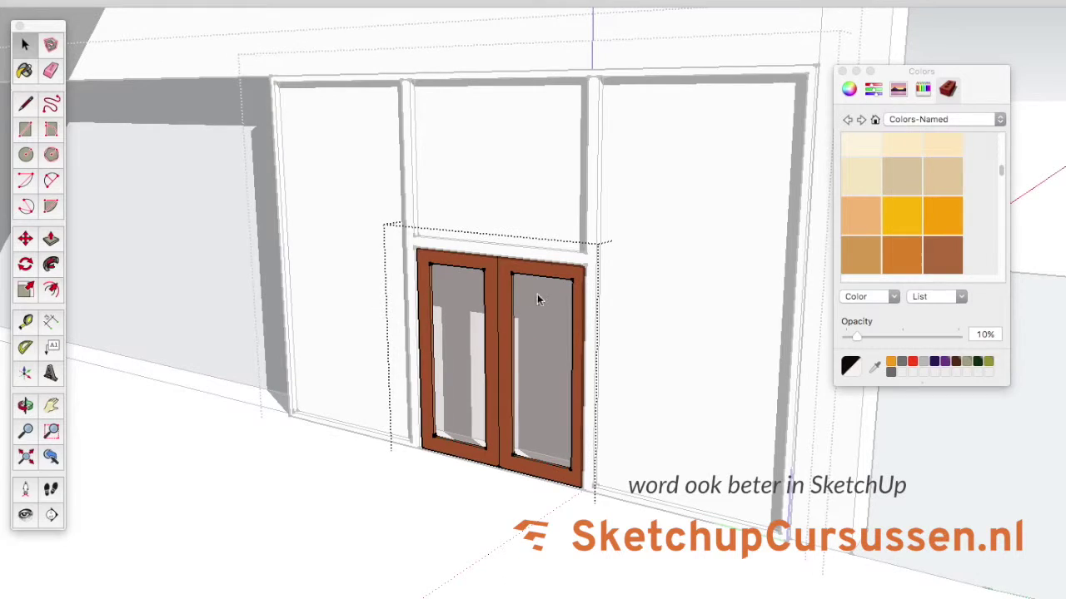
left_click(631, 289)
left_click(632, 291)
key("b")
left_click(633, 291)
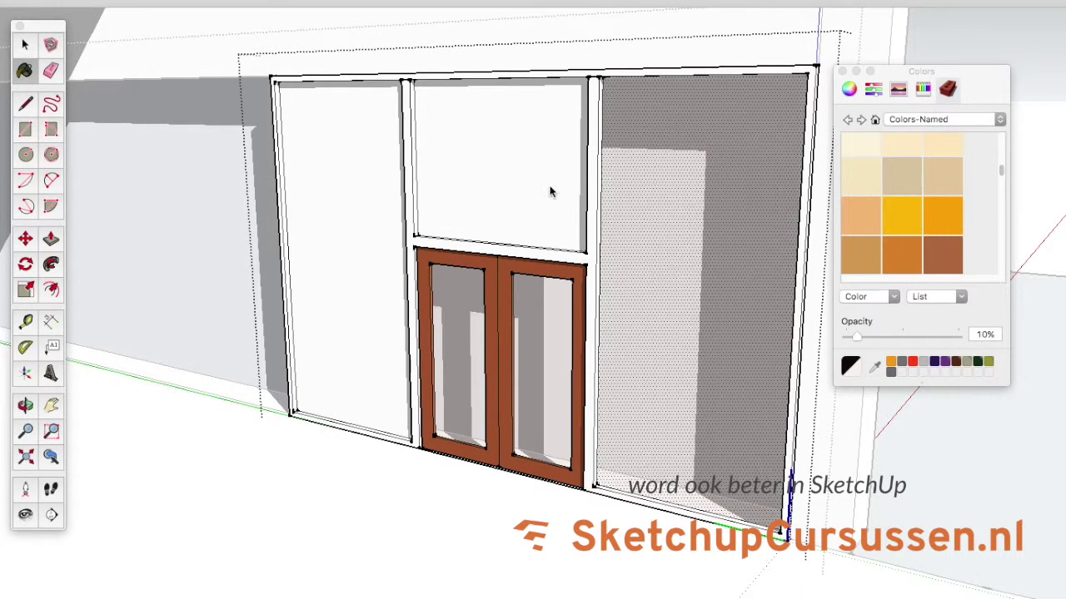
left_click(554, 194)
left_click(333, 216)
Orbit around the glass wall and pick a dark indigo colour at full opacity.
middle_click_drag(407, 273, 379, 271)
scroll(379, 271, "down", 2)
scroll(391, 291, "down", 1)
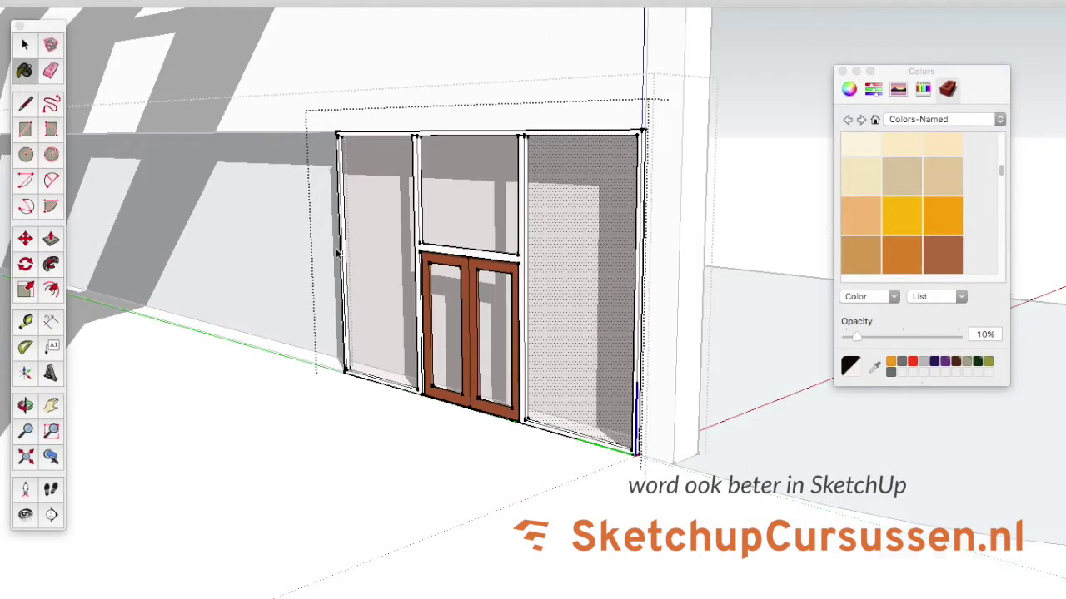
scroll(398, 302, "up", 2)
scroll(475, 333, "up", 2)
scroll(441, 358, "down", 2)
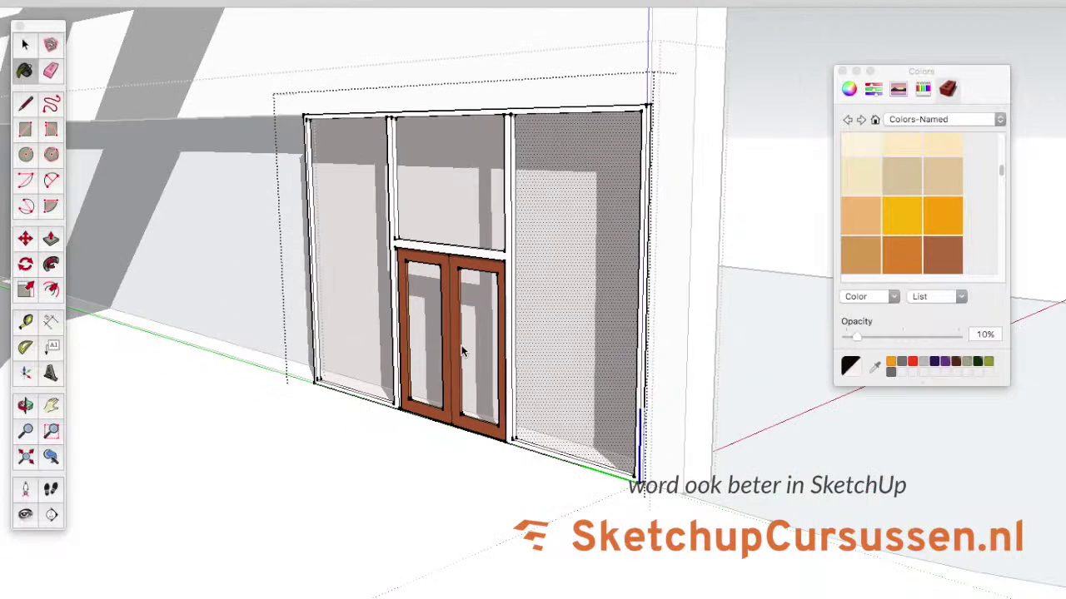
left_click(935, 365)
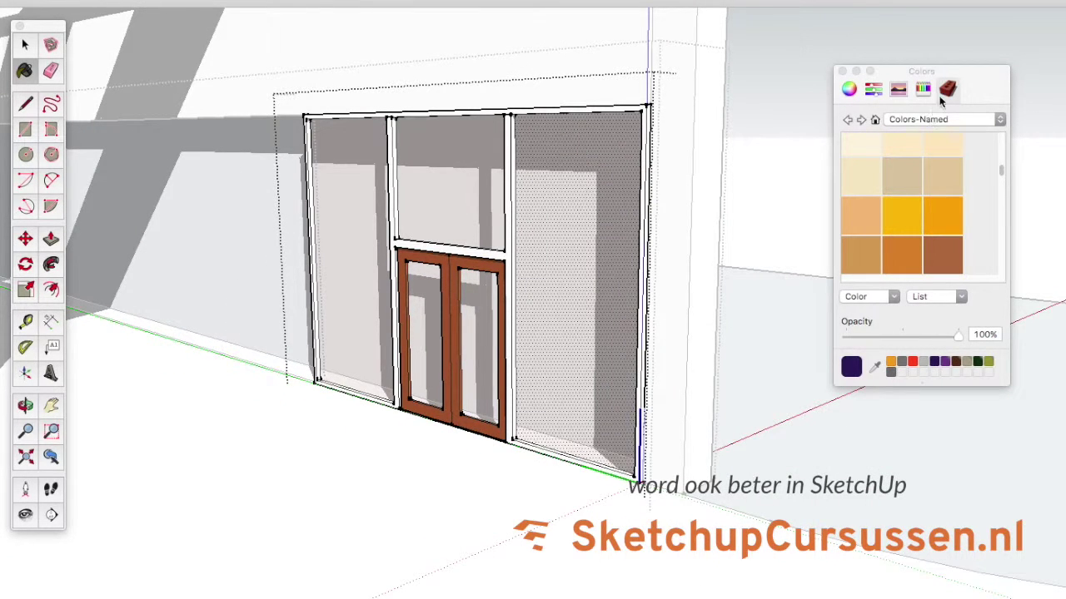
scroll(931, 214, "down", 3)
scroll(927, 190, "down", 3)
scroll(972, 184, "down", 3)
scroll(971, 190, "down", 3)
scroll(968, 196, "down", 2)
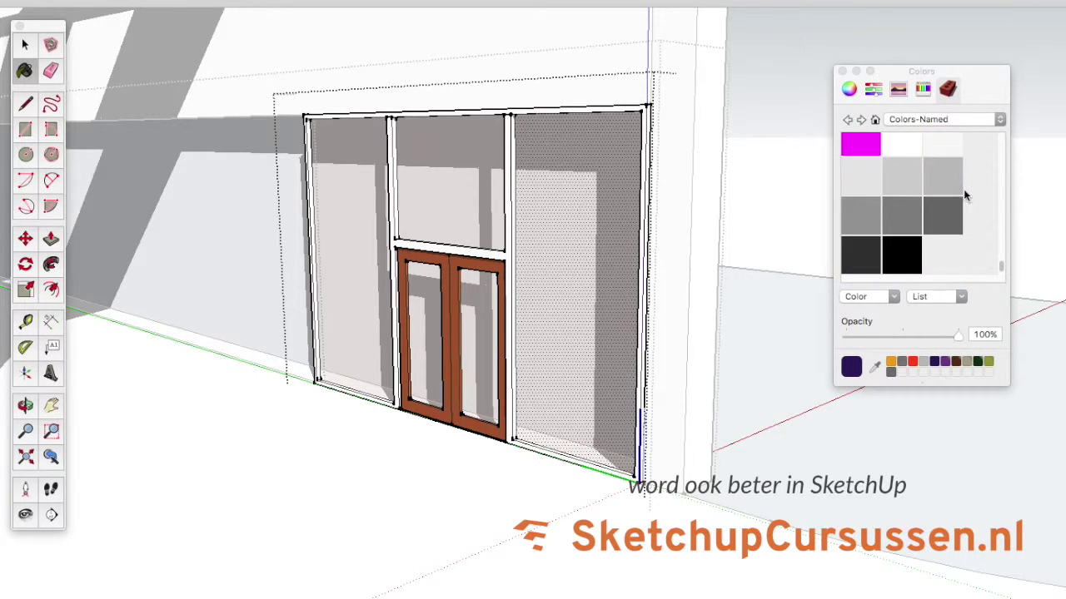
Paint the Kozijn frame medium grey, then repaint it a dark charcoal black.
left_click(903, 223)
scroll(914, 235, "up", 1)
scroll(562, 145, "up", 3)
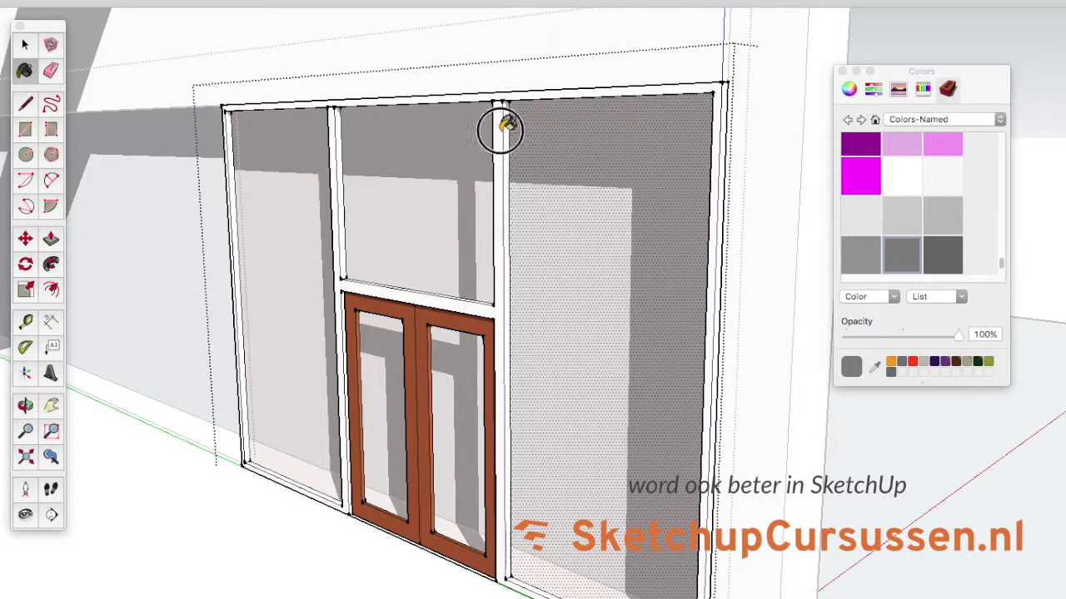
left_click(506, 123)
left_click(934, 265)
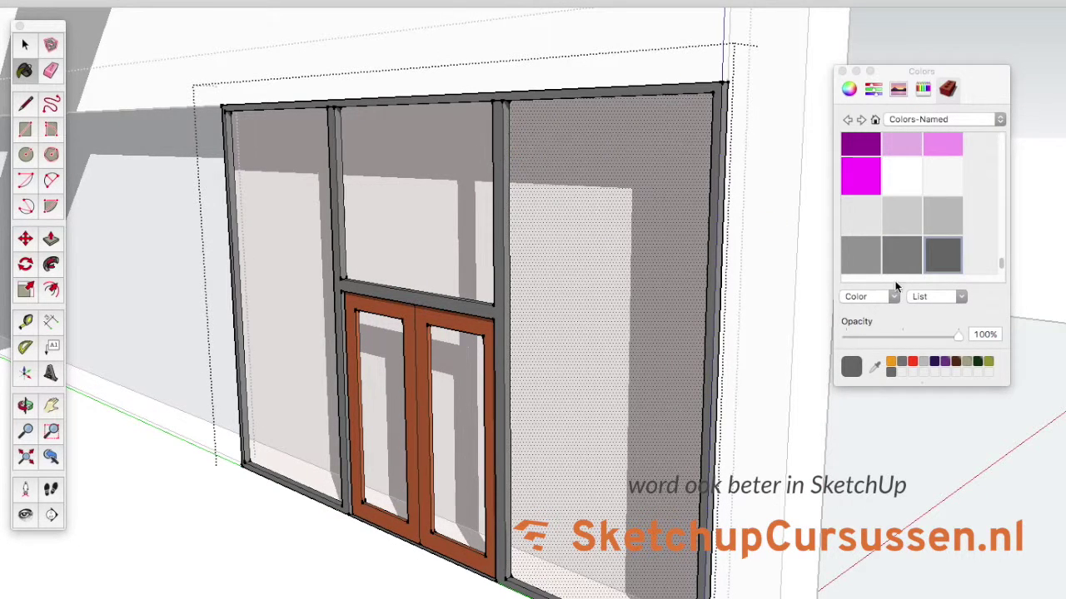
scroll(920, 246, "down", 2)
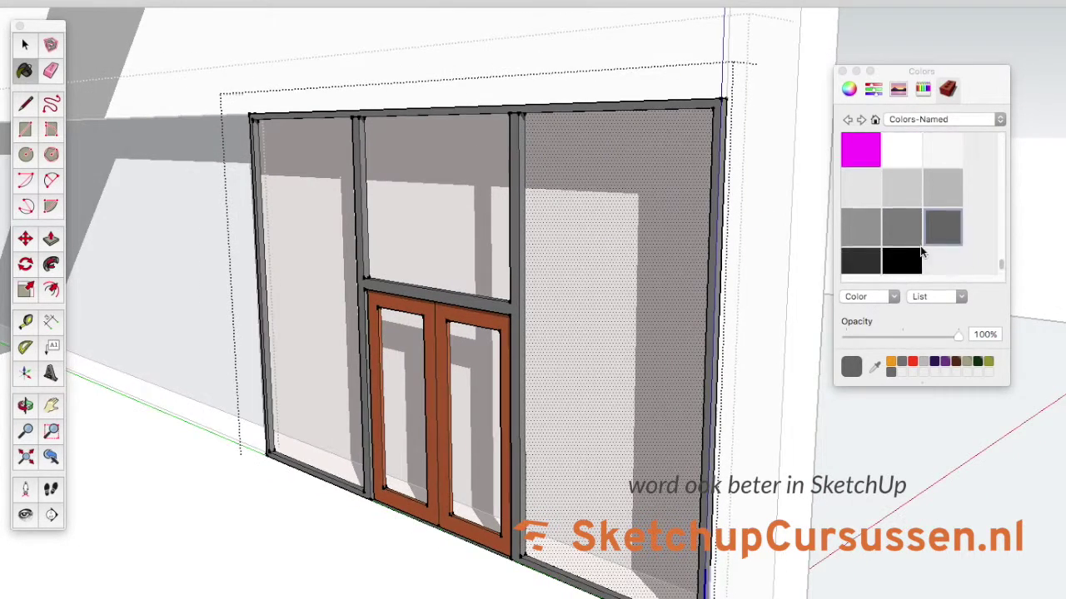
left_click(526, 156)
scroll(512, 166, "down", 3)
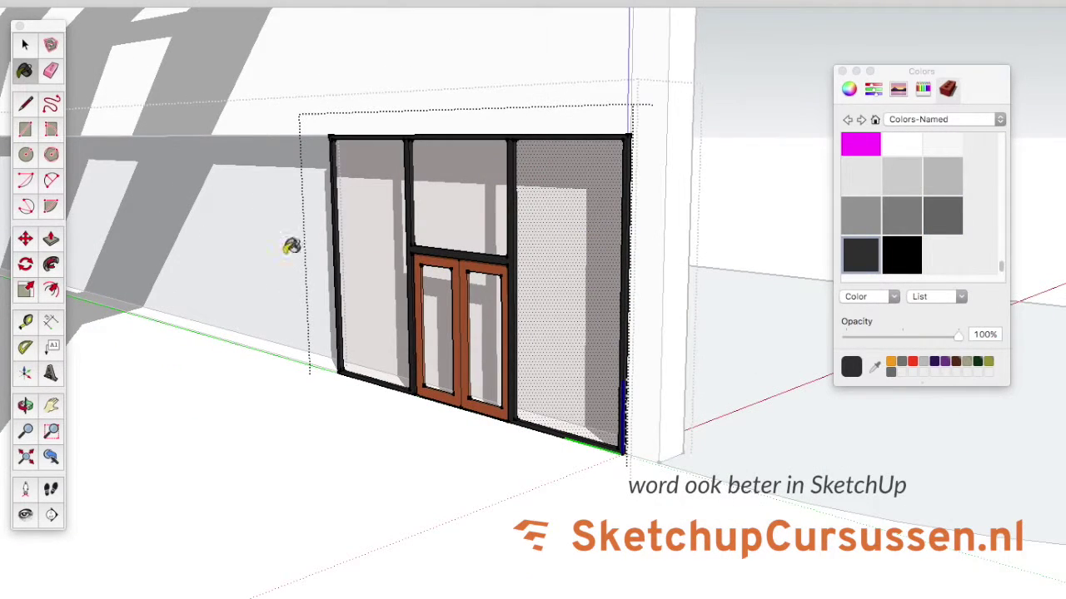
left_click(25, 43)
Move-copy the glass wall along the side and repeat it 4x to form a row.
left_click(624, 441)
key("m")
scroll(624, 441, "up", 3)
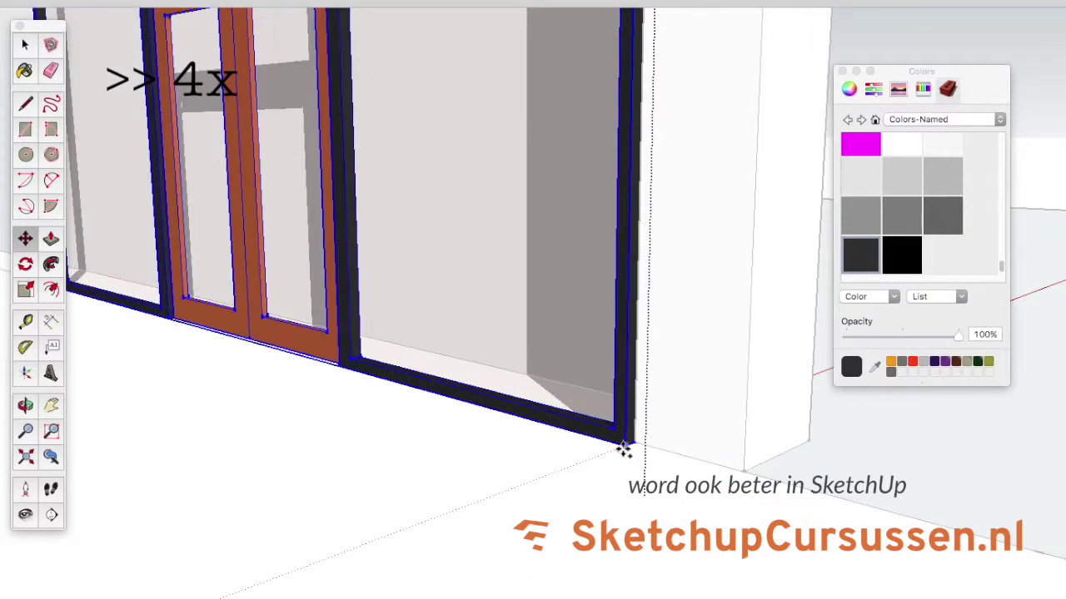
left_click(624, 444)
key("ctrl")
left_click(193, 341)
scroll(435, 340, "down", 5)
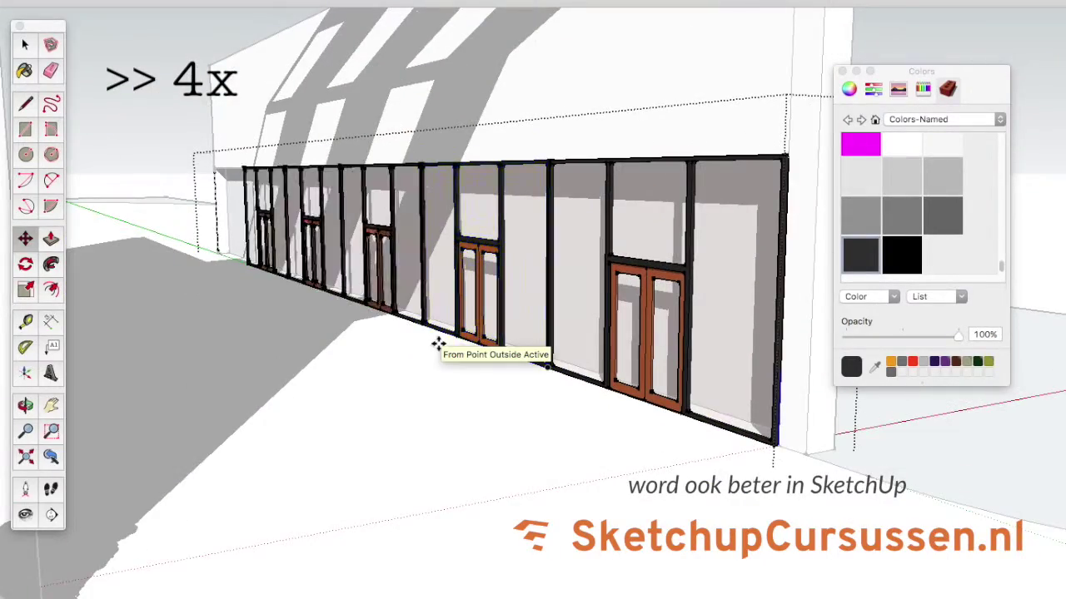
middle_click_drag(438, 343, 352, 266)
scroll(385, 107, "up", 3)
scroll(231, 175, "up", 3)
scroll(240, 193, "up", 3)
scroll(240, 194, "down", 5)
middle_click_drag(720, 203, 416, 250)
Rotate-copy the whole row of glass walls so it faces the other way.
left_click(308, 162)
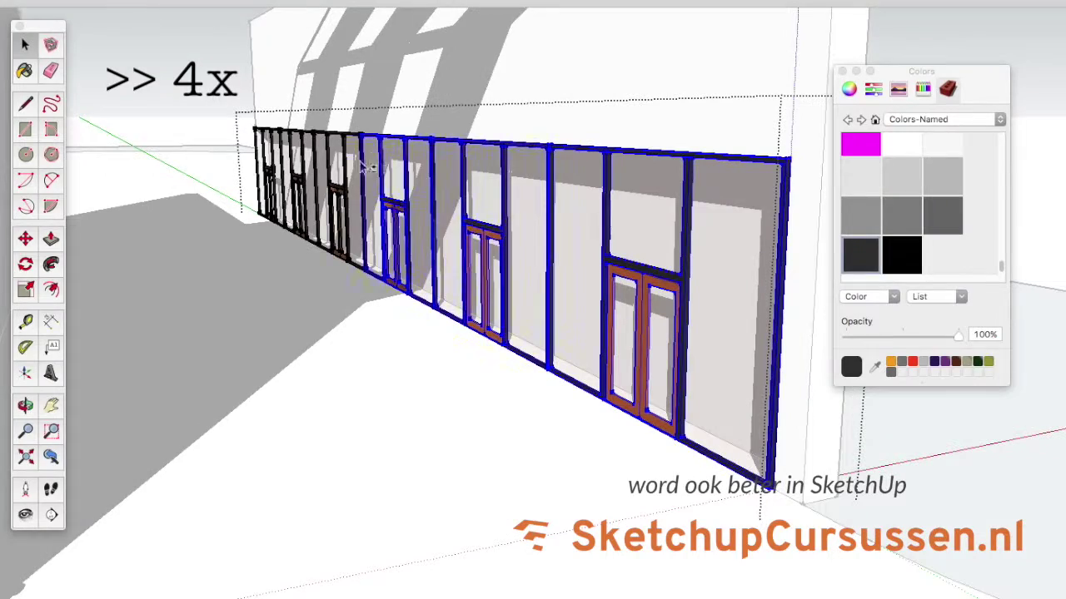
left_click(492, 214)
key("m")
left_click_drag(492, 214, 314, 395, "ctrl")
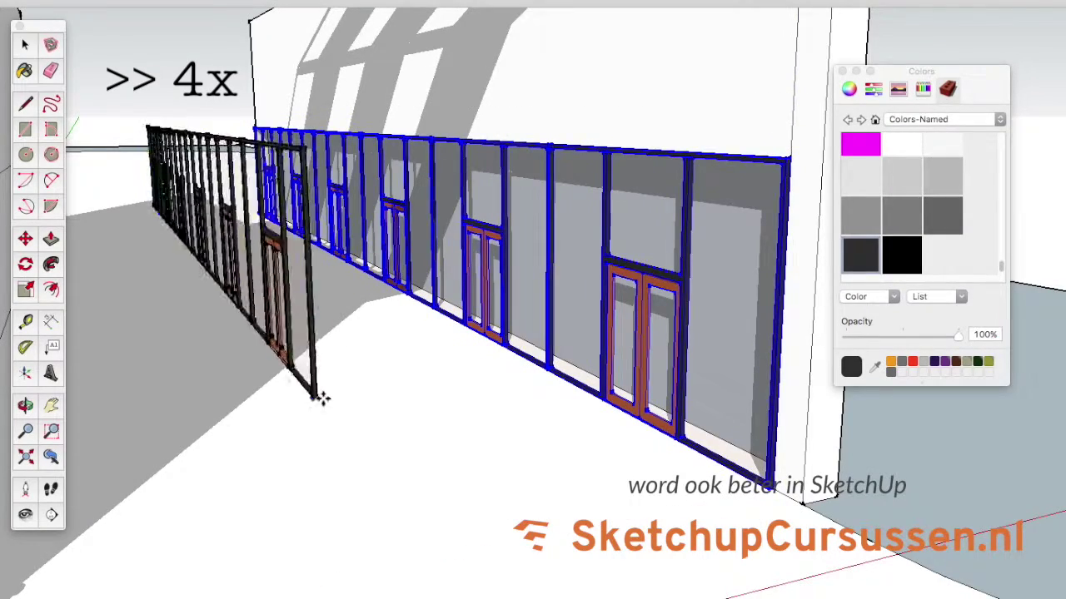
middle_click_drag(319, 324, 209, 467)
scroll(399, 273, "up", 3)
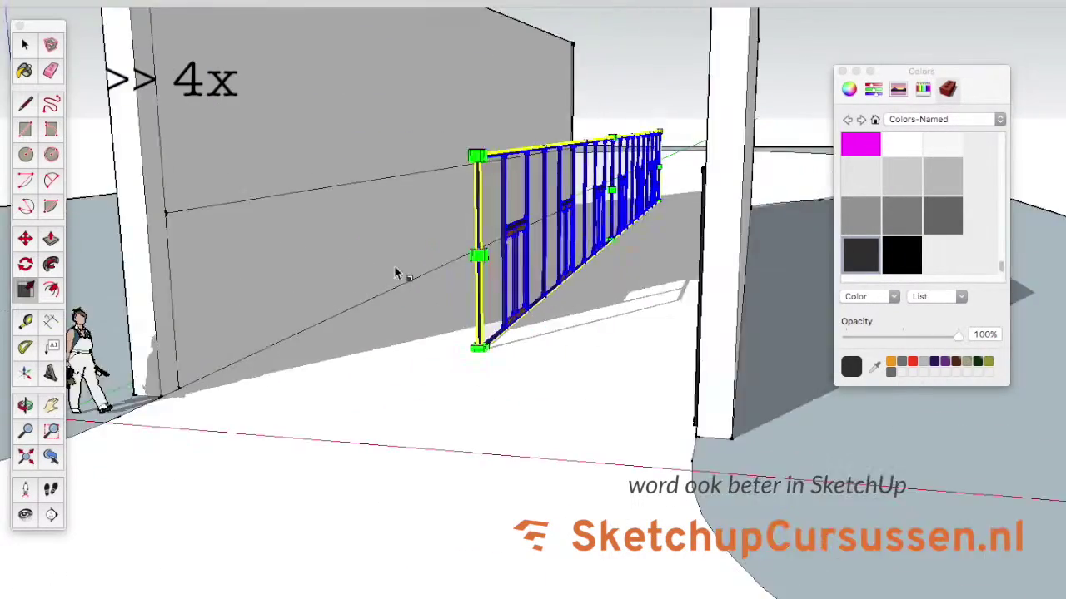
scroll(399, 274, "up", 2)
Move the turned copy of the row across to the opposite long wall.
left_click(25, 239)
left_click_drag(511, 377, 974, 553)
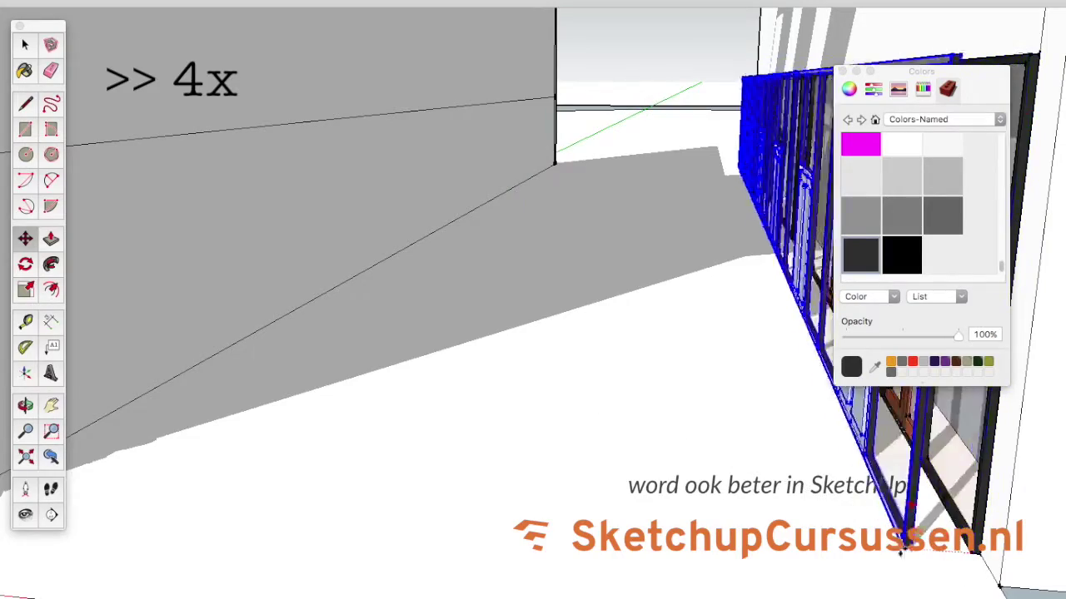
middle_click_drag(941, 554, 500, 333)
left_click(262, 505)
key("r")
scroll(593, 165, "up", 3)
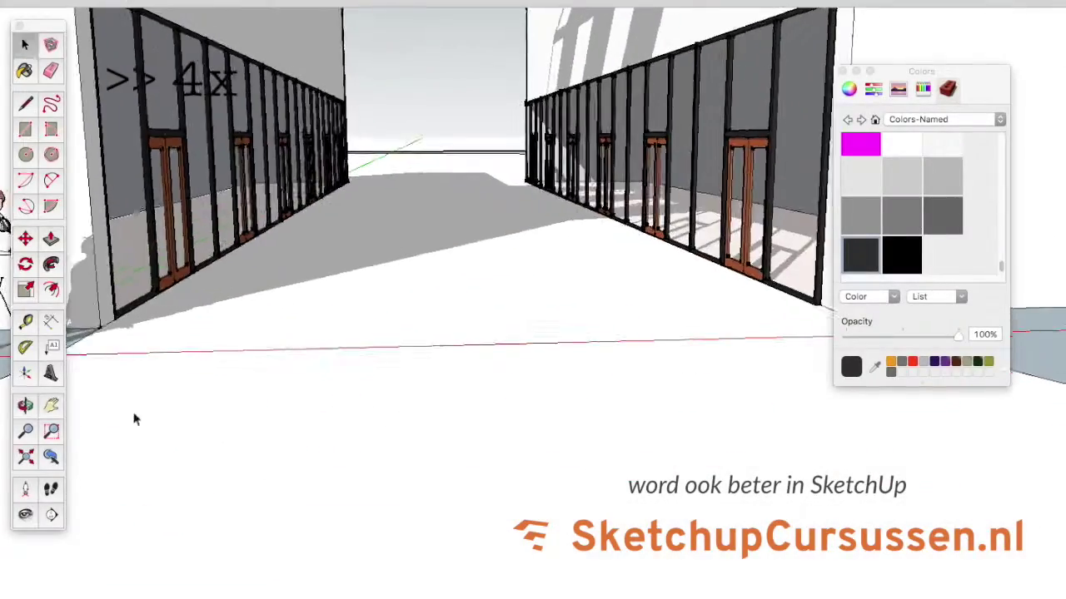
Shift the roof along an axis, then view the interior at eye level toward the glass walls.
left_click_drag(134, 419, 230, 203)
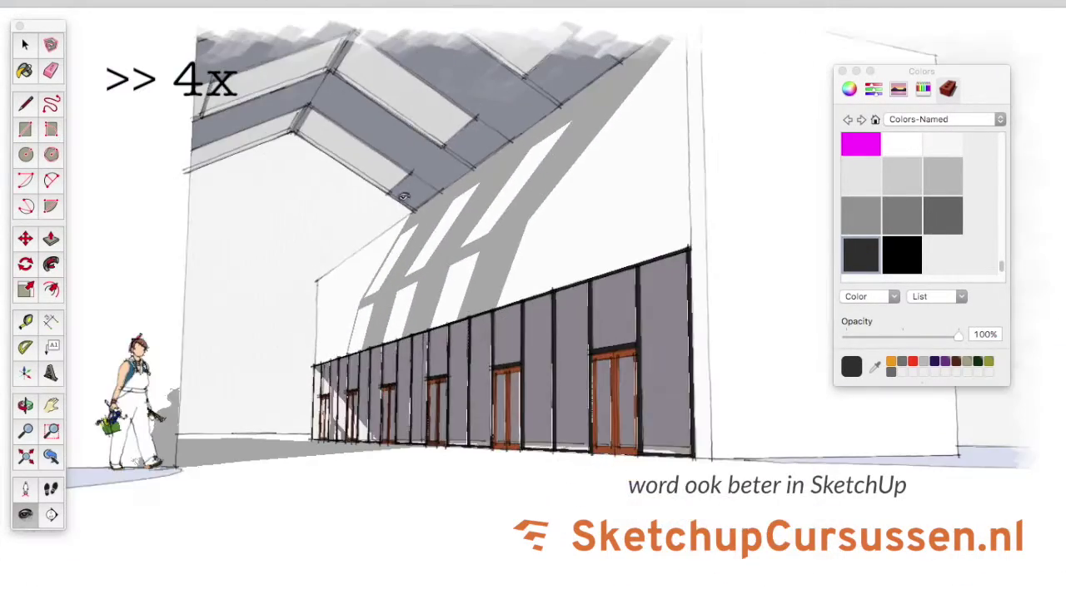
left_click_drag(417, 374, 468, 388)
key("space")
left_click(308, 192)
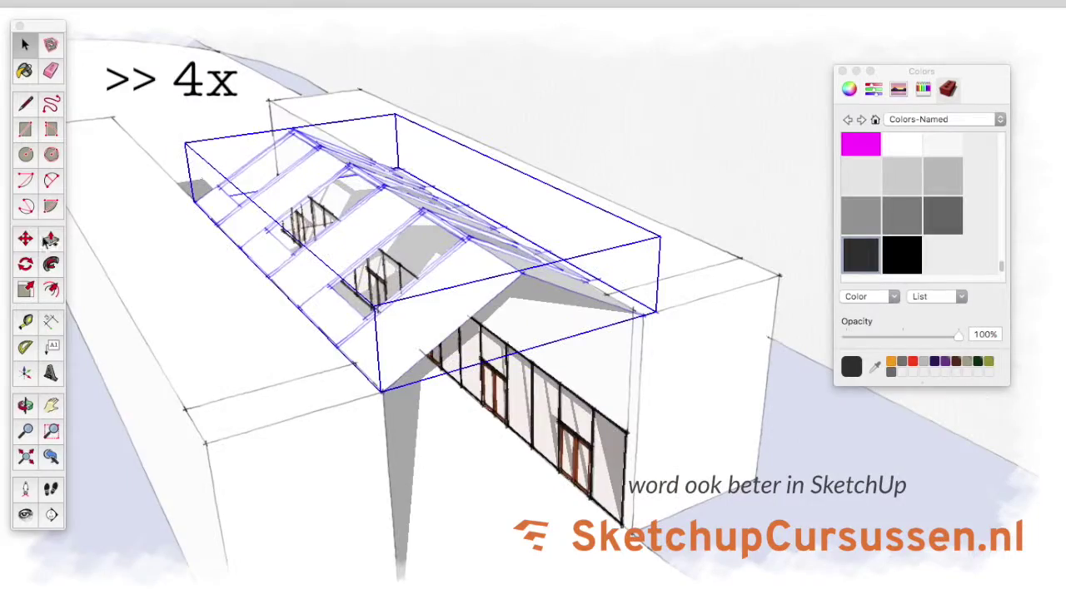
key("m")
left_click_drag(167, 238, 200, 205)
key("space")
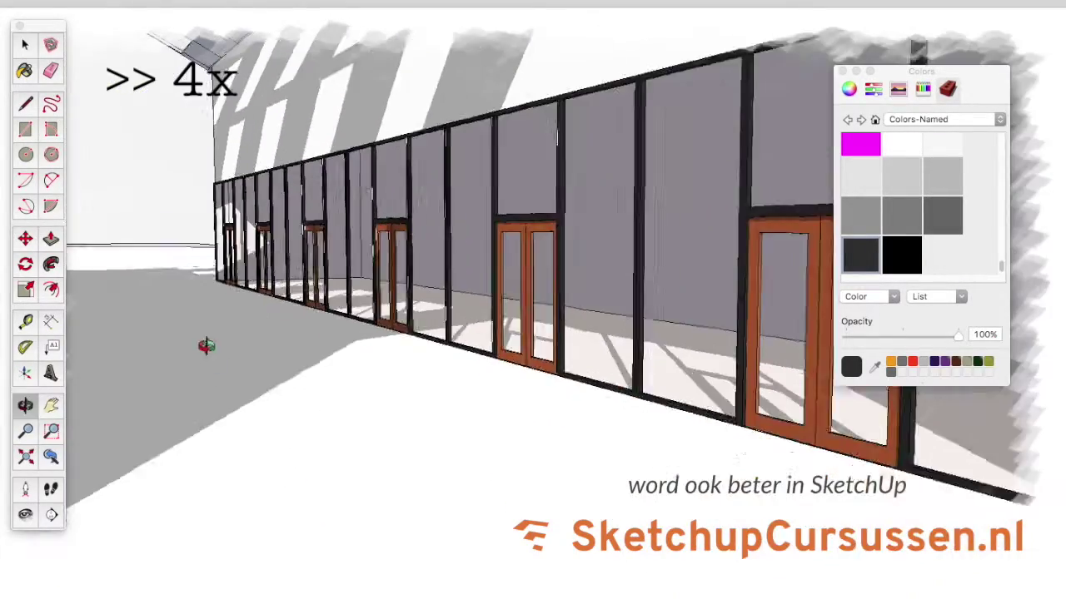
left_click(205, 344)
mouse_move(59, 547)
left_mouse_down()
mouse_move(328, 368)
mouse_move(340, 391)
left_mouse_up()
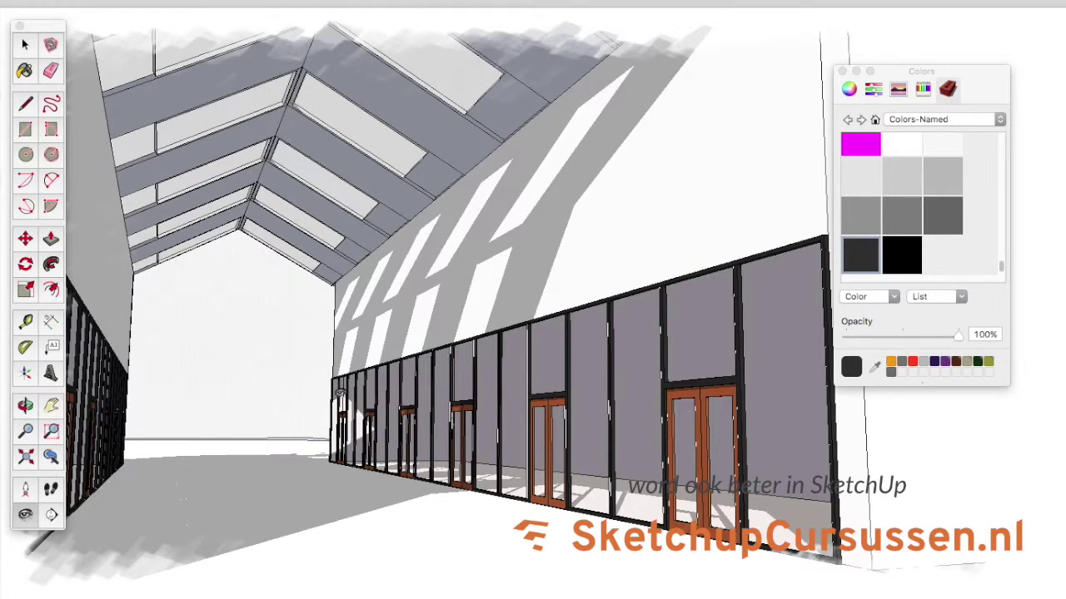